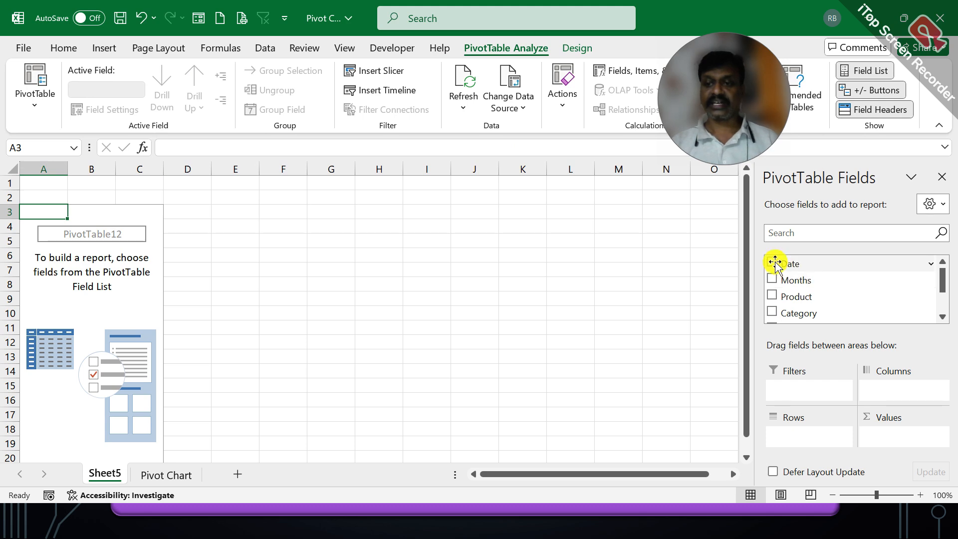
Add the Date field to the PivotTable rows and place Category in the columns.
click(772, 263)
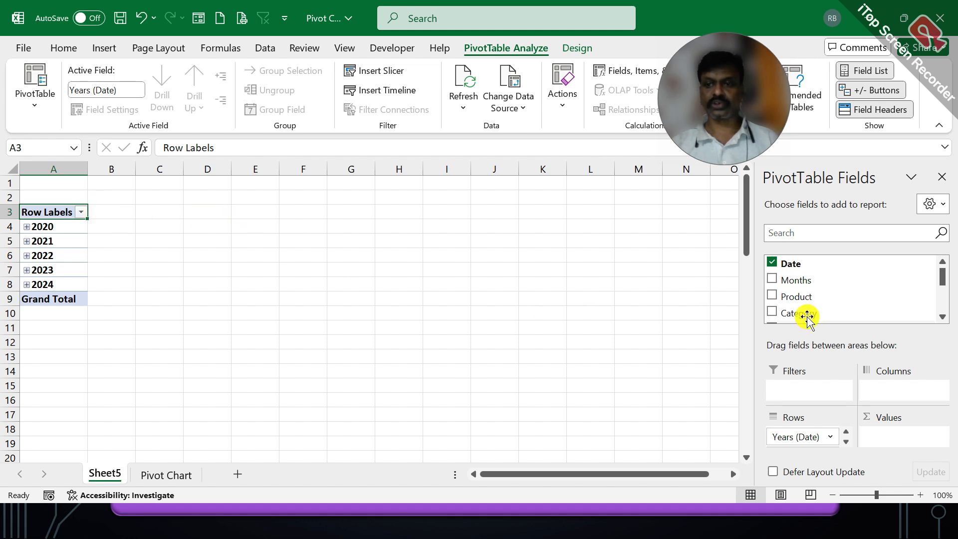
click(772, 312)
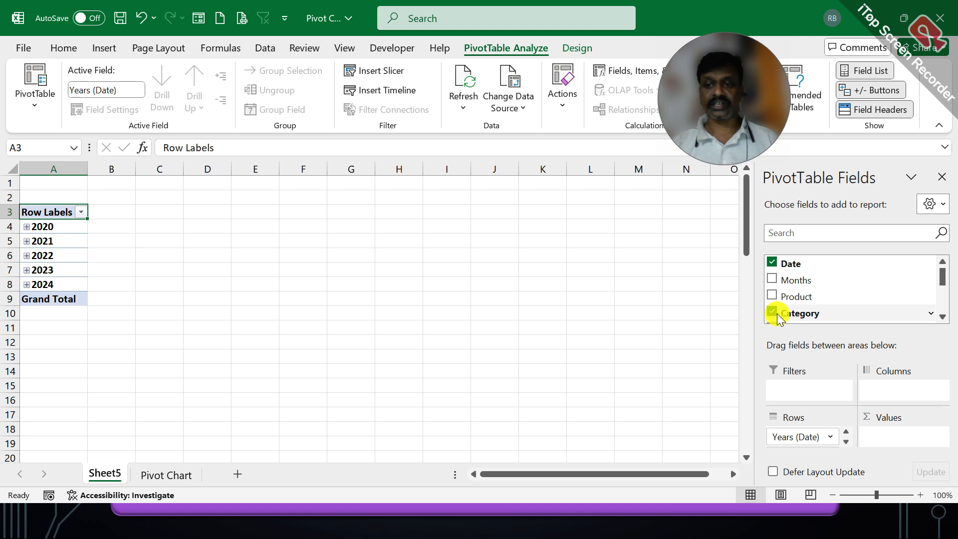
drag(782, 312, 859, 389)
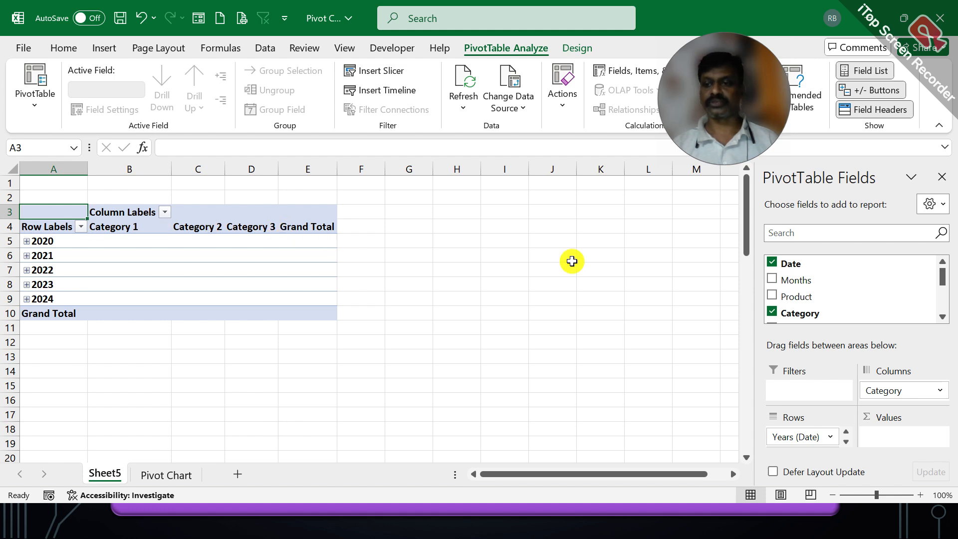
Add the Total Sales field as the summed values of the PivotTable.
click(942, 316)
click(945, 319)
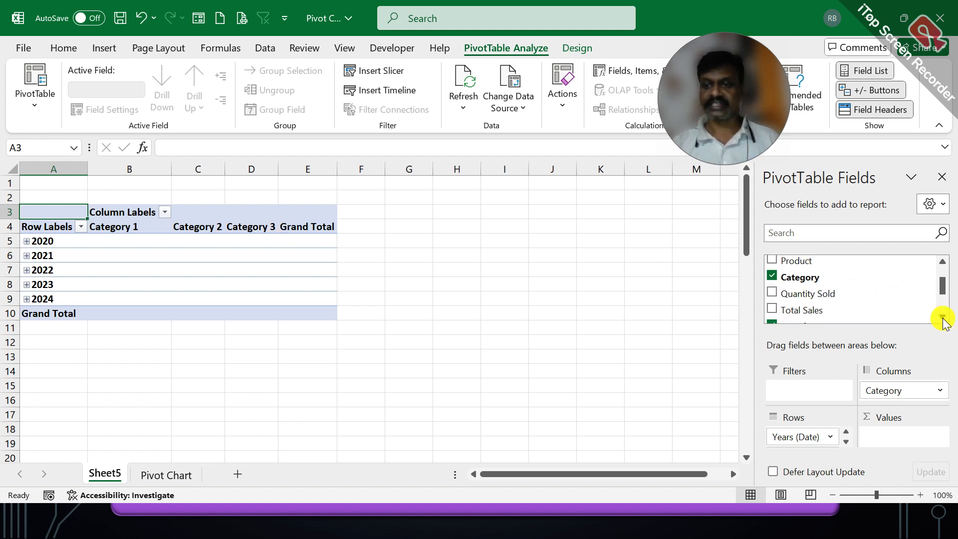
click(772, 310)
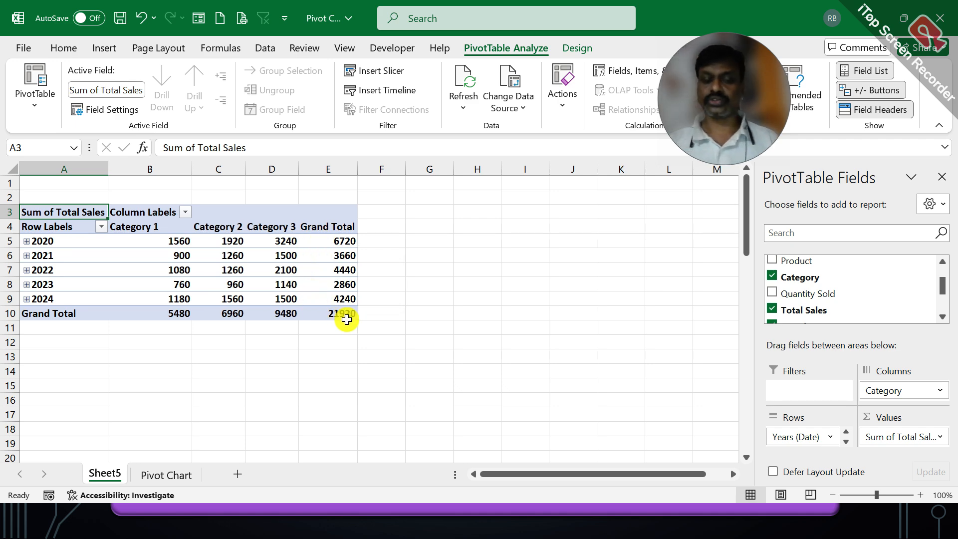
Insert a Clustered Column PivotChart based on the PivotTable.
click(196, 280)
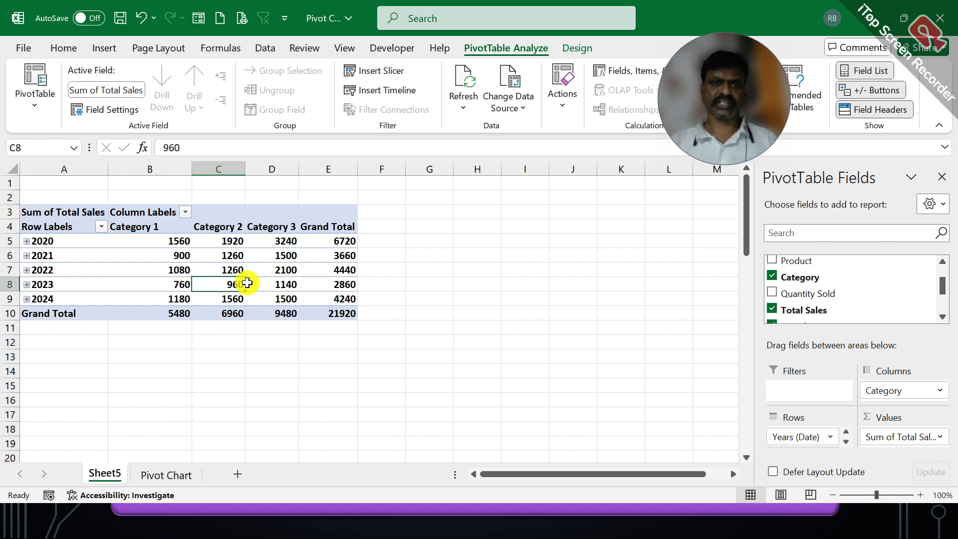
click(250, 267)
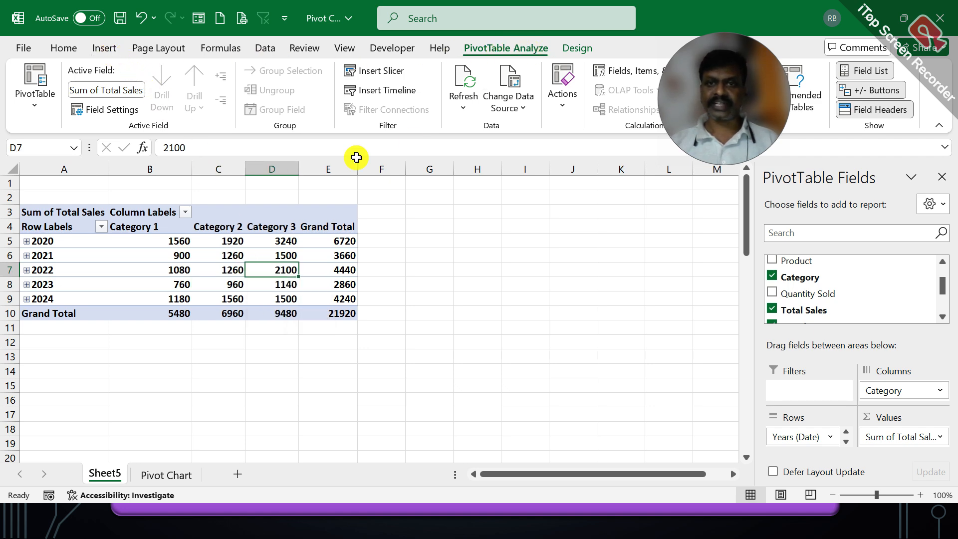
click(219, 263)
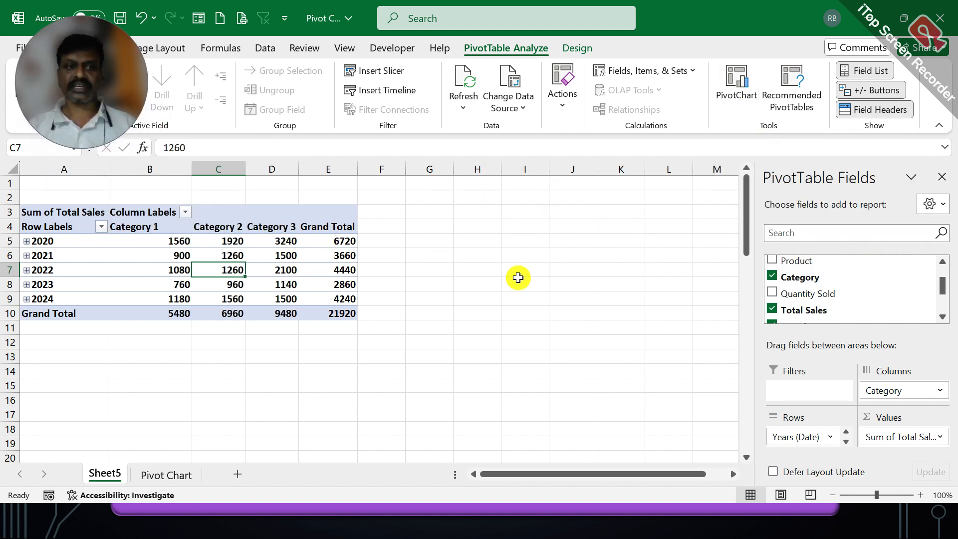
click(739, 88)
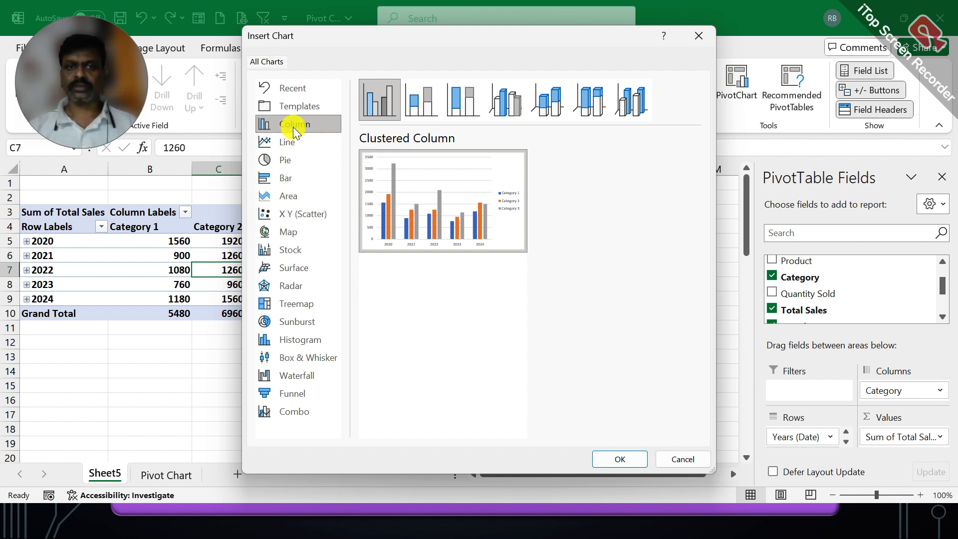
click(611, 457)
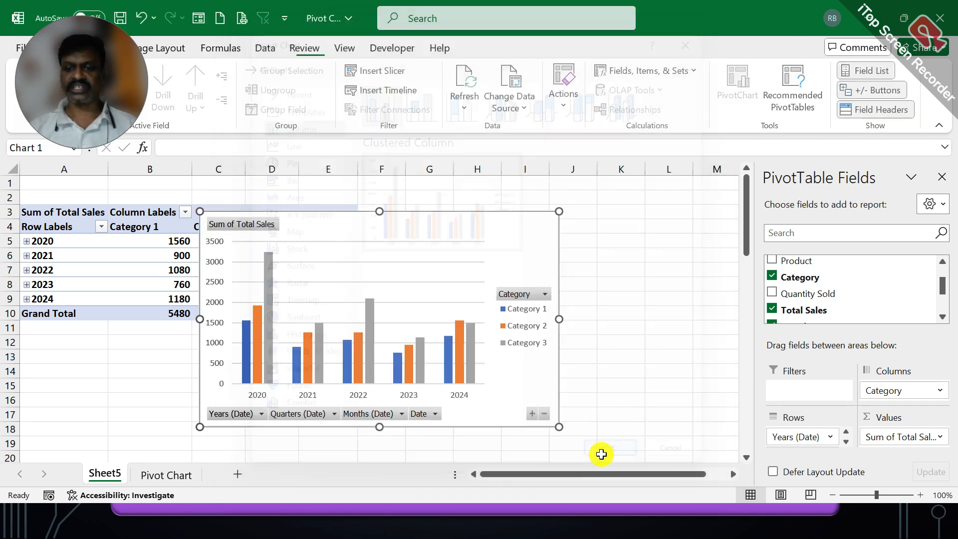
Place the chart beside the PivotTable so it no longer covers the data, and narrow the field pane.
drag(348, 229, 515, 204)
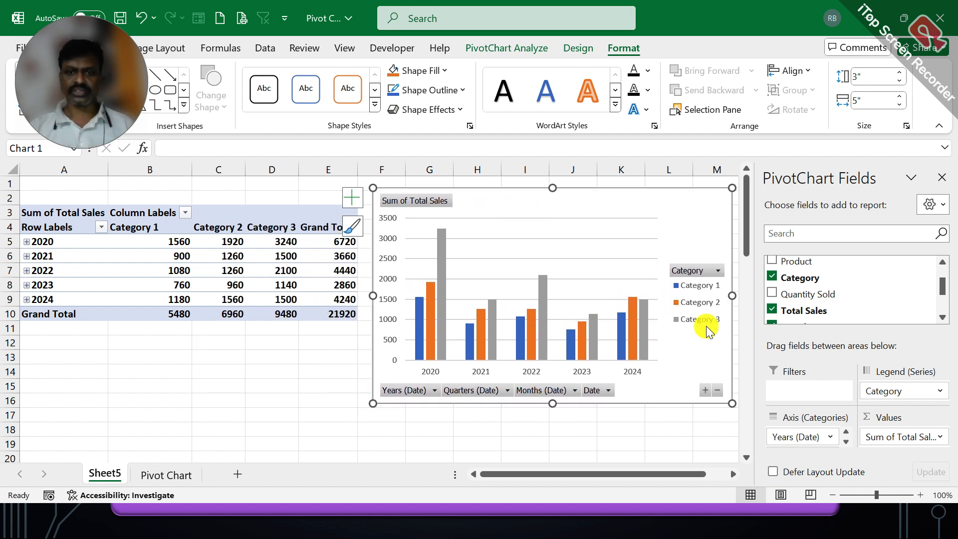
drag(745, 356, 801, 358)
drag(638, 221, 656, 223)
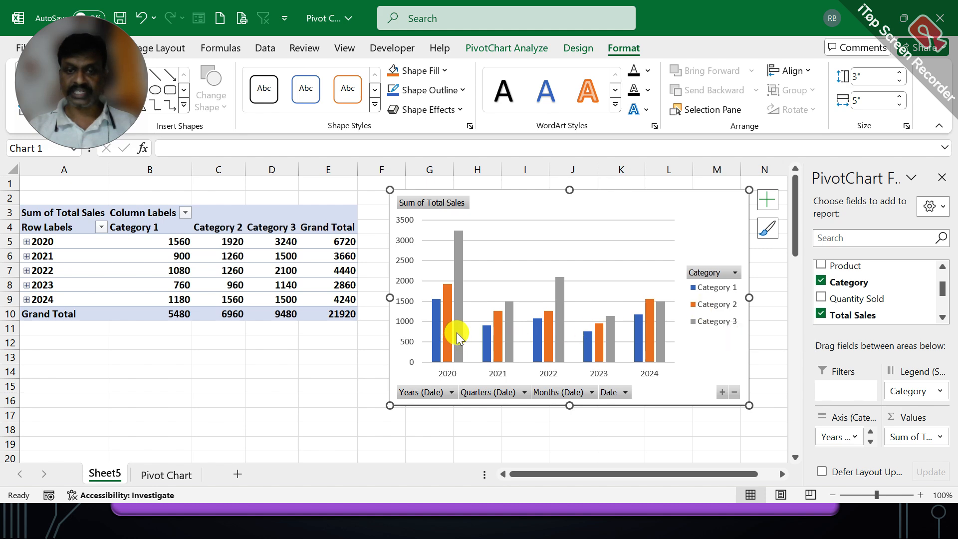
Check the source data columns on the Pivot Chart sheet and return to Sheet5.
click(170, 475)
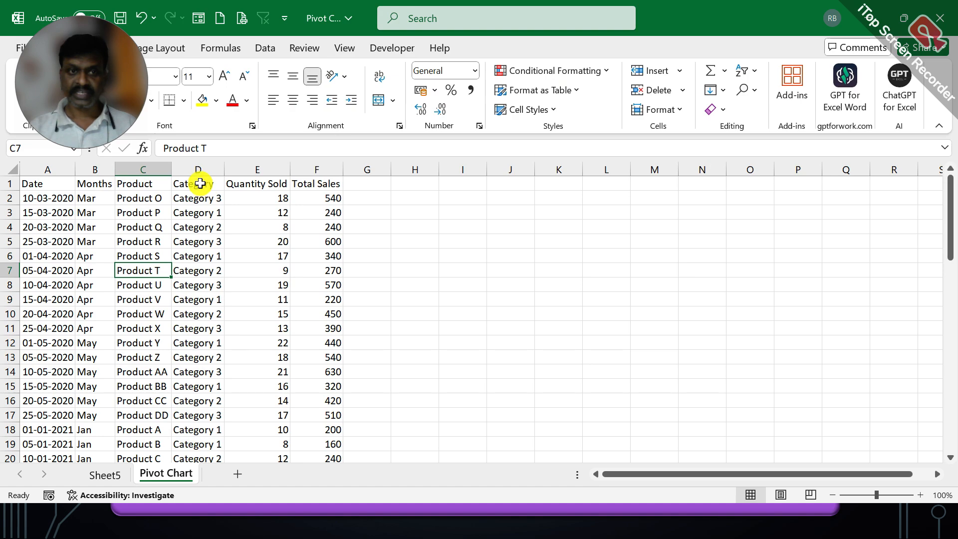
click(106, 474)
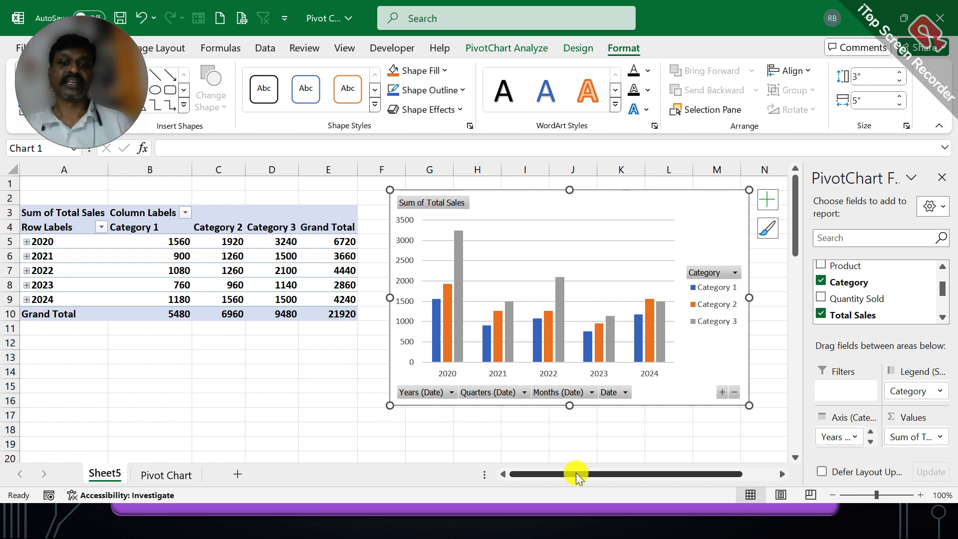
Filter the chart's Category field to Category 1 only and enlarge the chart to about 3.59" high by 6.24" wide.
click(735, 273)
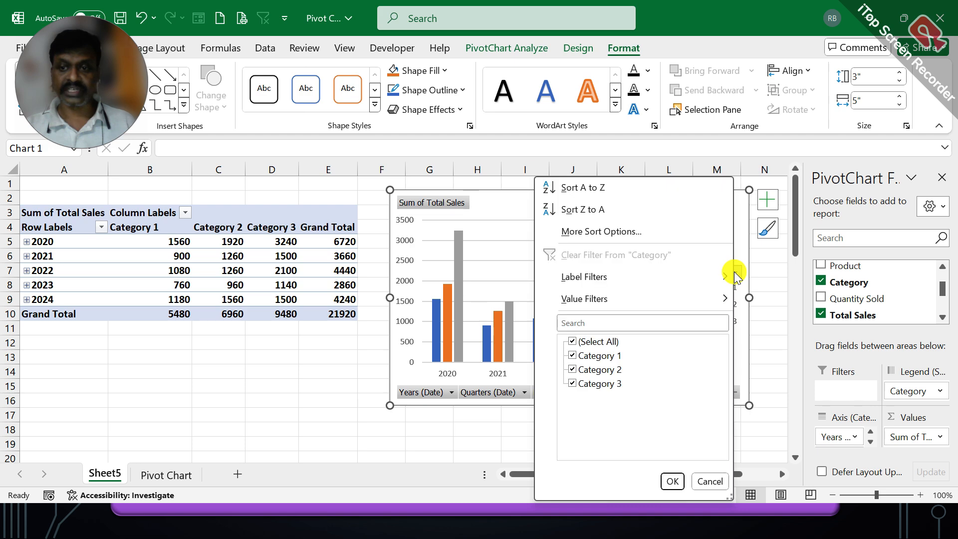
click(572, 356)
click(672, 481)
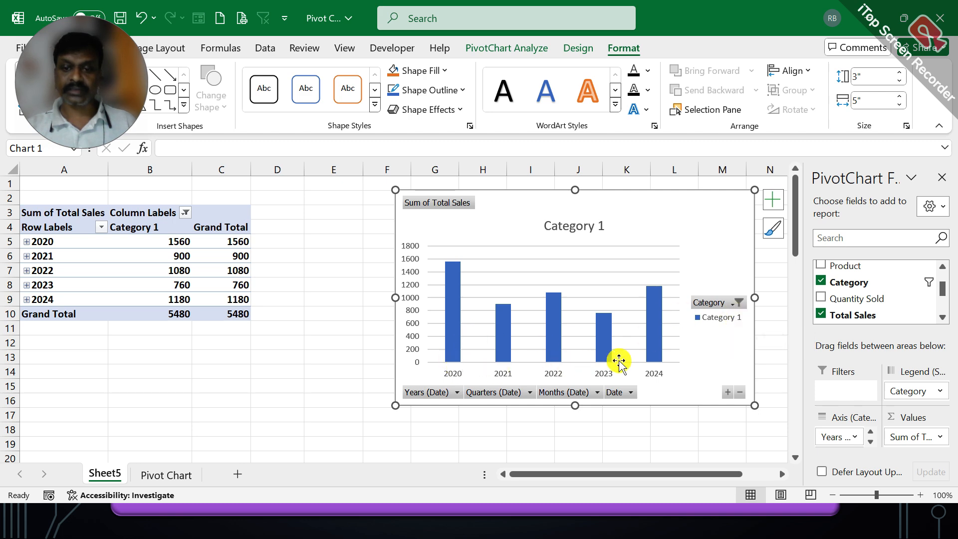
mouse_move(662, 350)
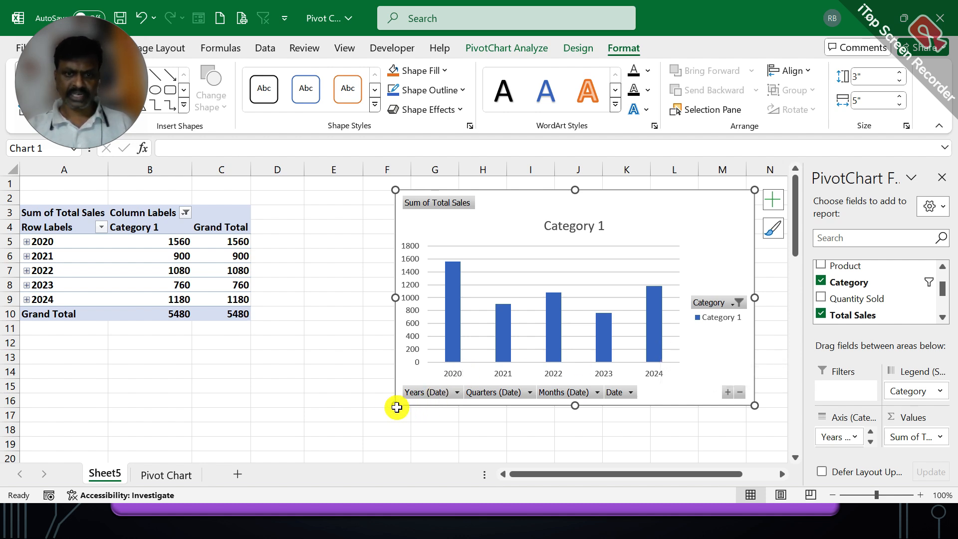
drag(390, 400, 298, 441)
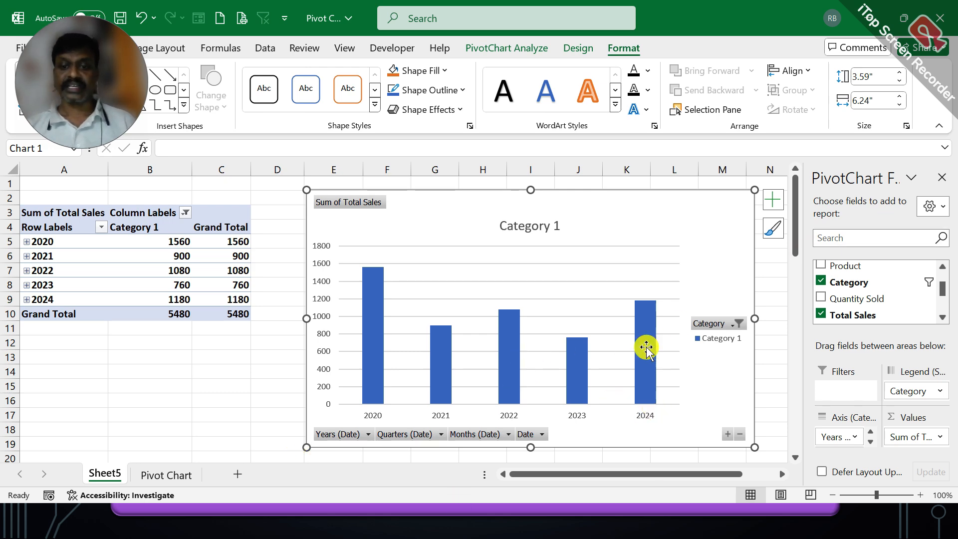
Include Category 2 in the chart's Category filter alongside Category 1.
click(738, 323)
click(574, 370)
click(674, 481)
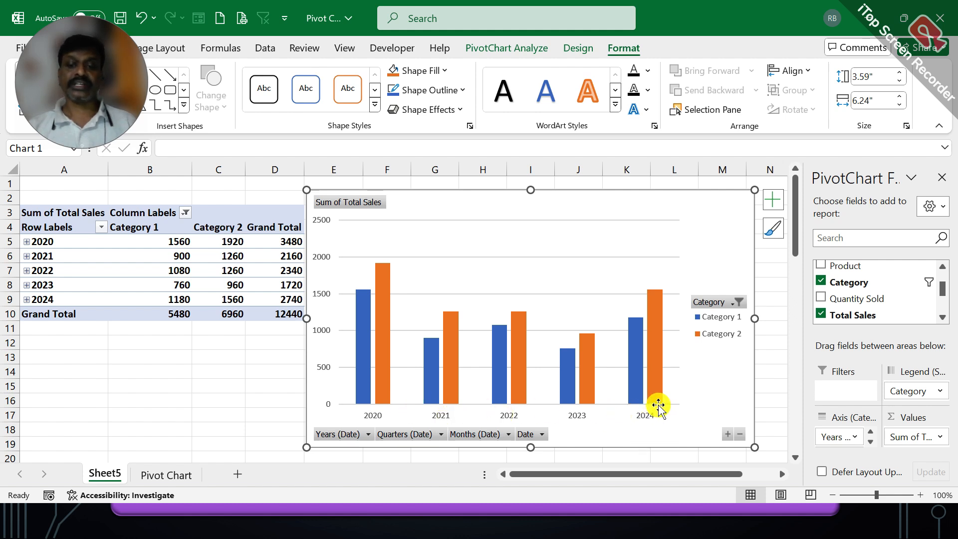
Filter the chart's Years (Date) field to show only 2021.
click(367, 435)
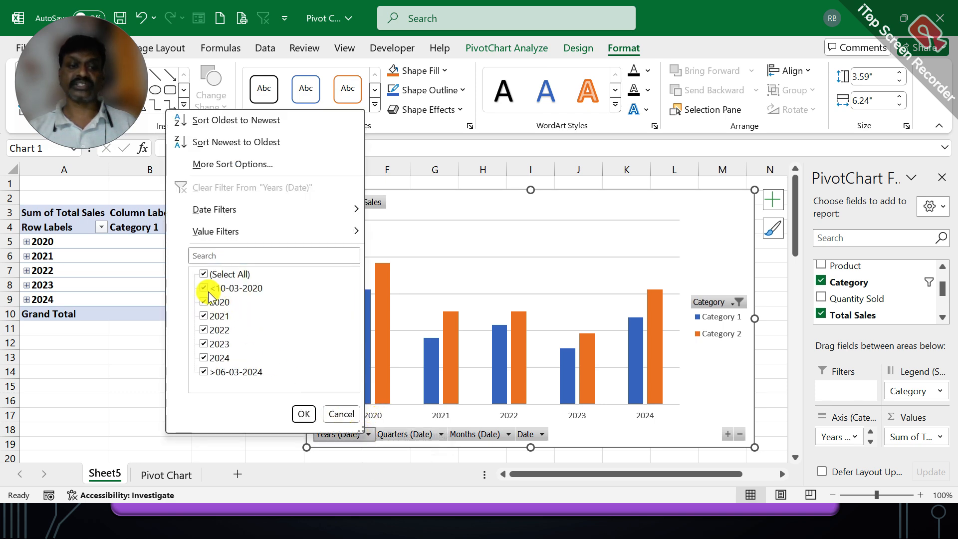
click(204, 275)
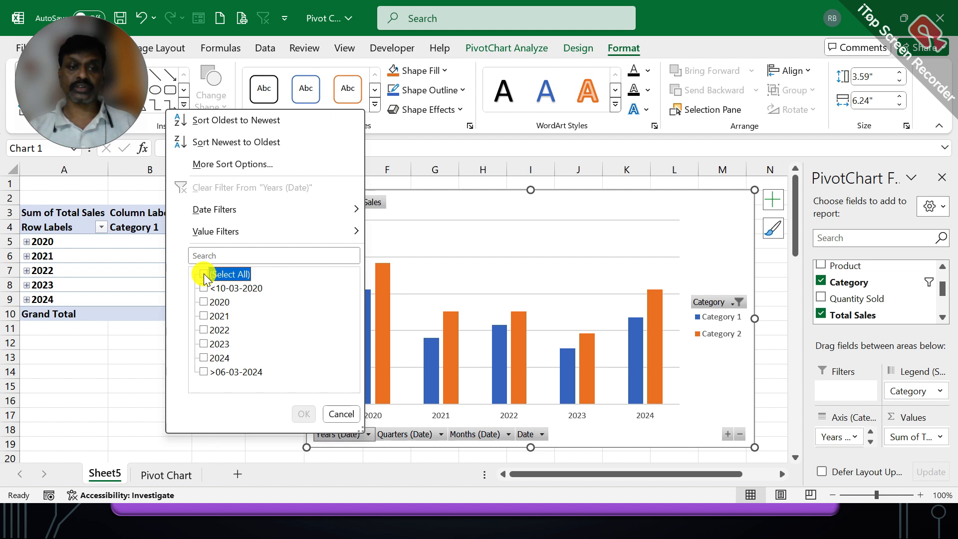
click(204, 316)
click(295, 413)
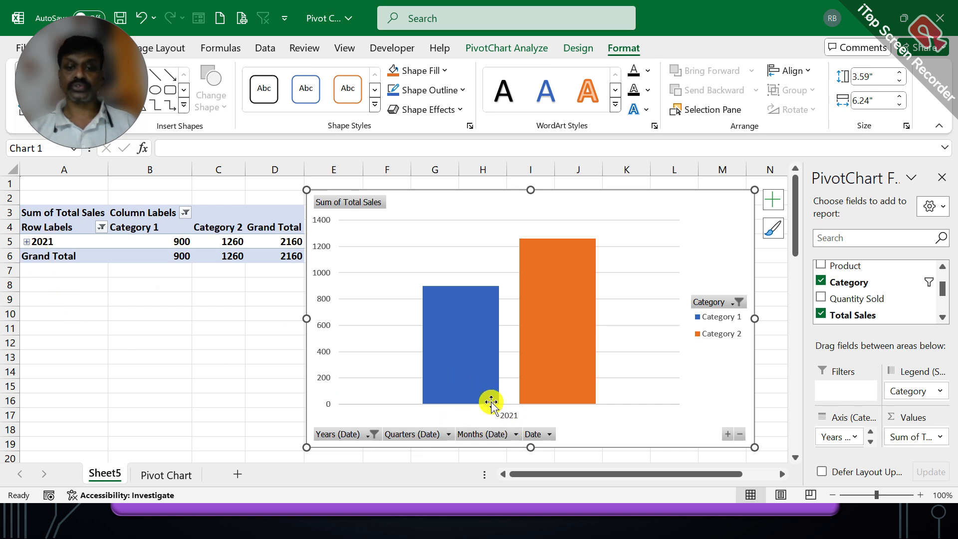
Change the chart's Years (Date) filter to show only 2020.
click(372, 434)
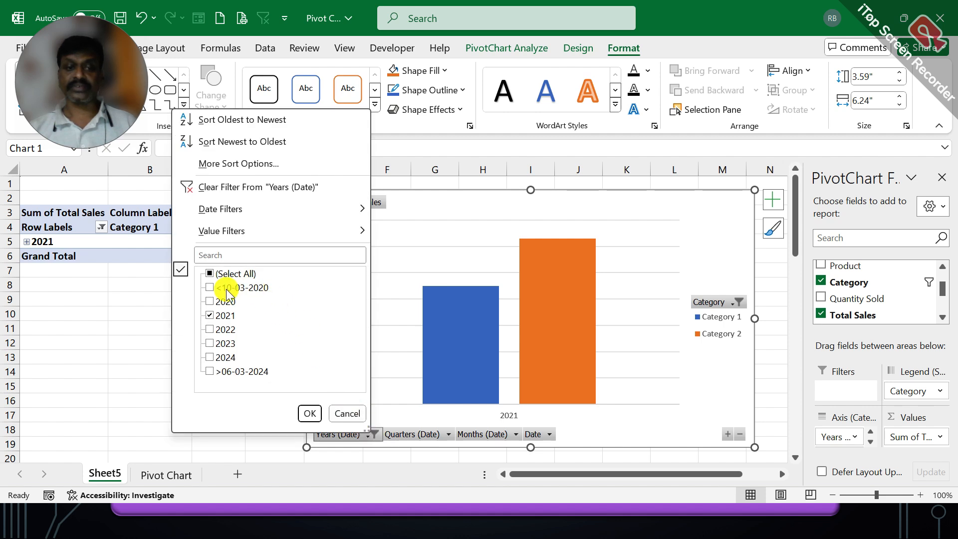
click(209, 315)
click(310, 413)
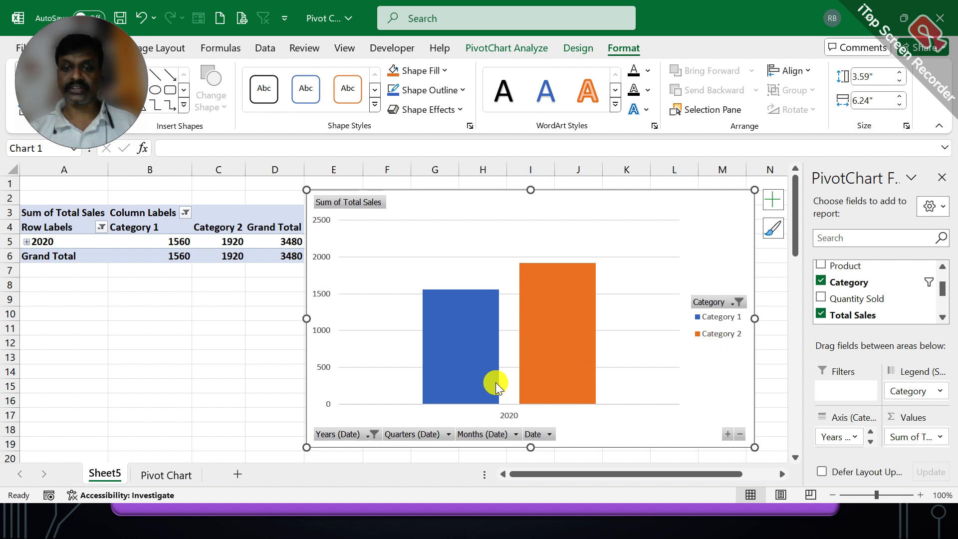
Add data labels to the chart's columns in the Data Callout style.
mouse_move(484, 361)
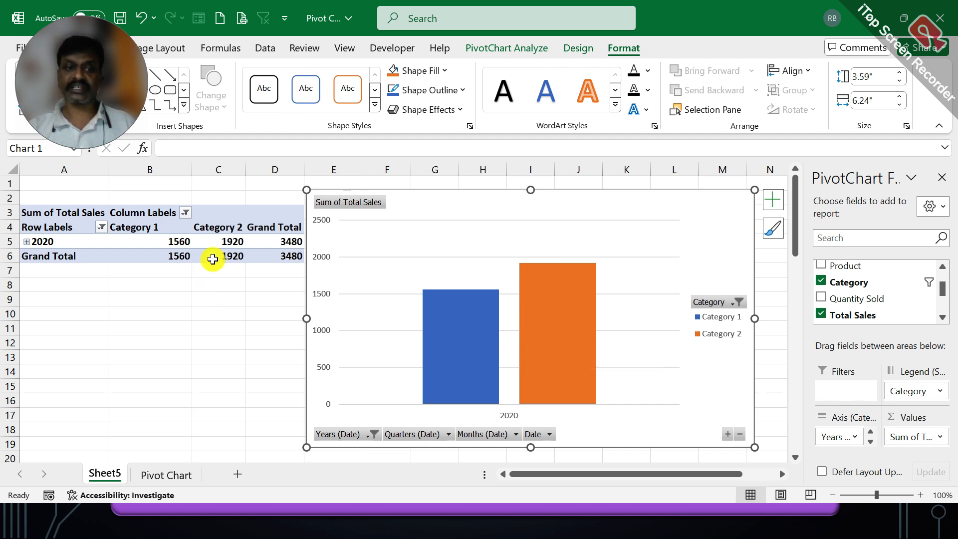
mouse_move(499, 314)
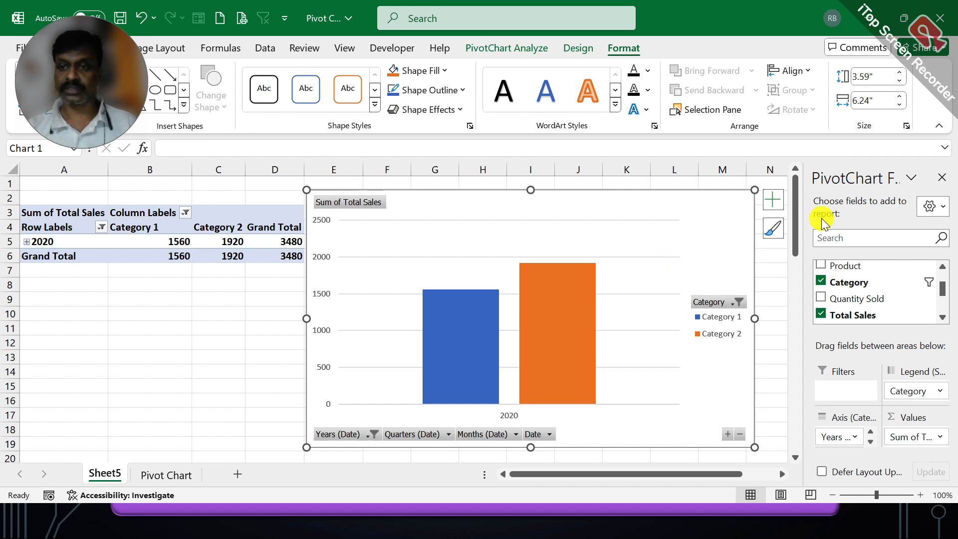
click(774, 199)
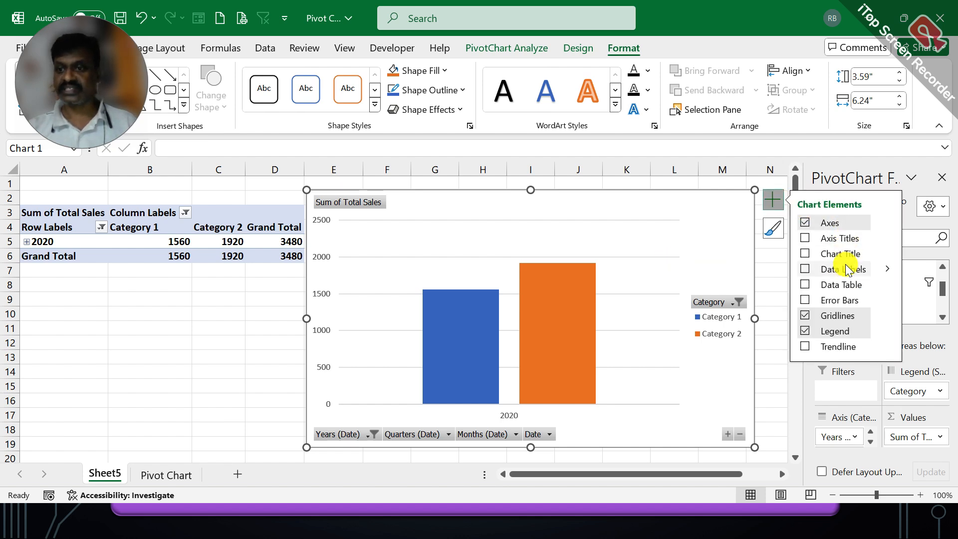
click(887, 272)
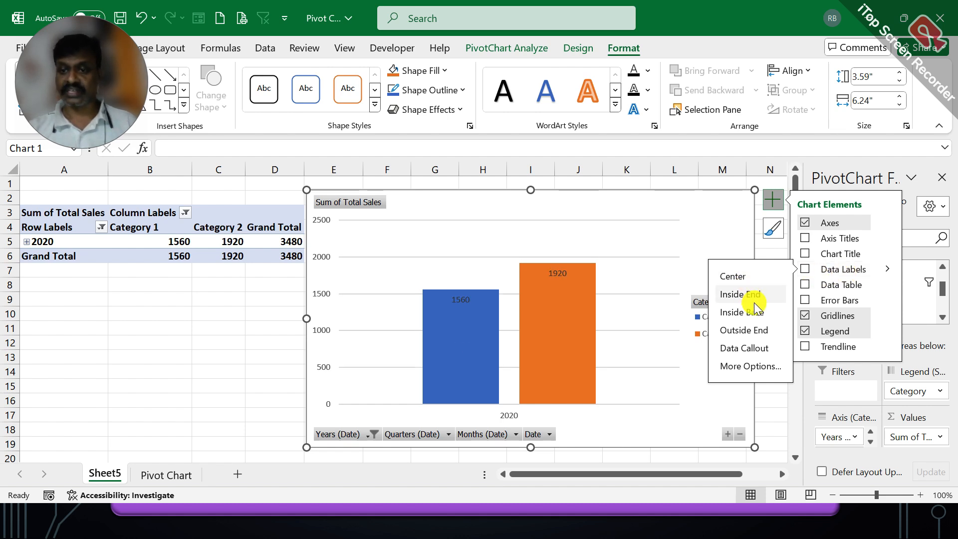
click(753, 352)
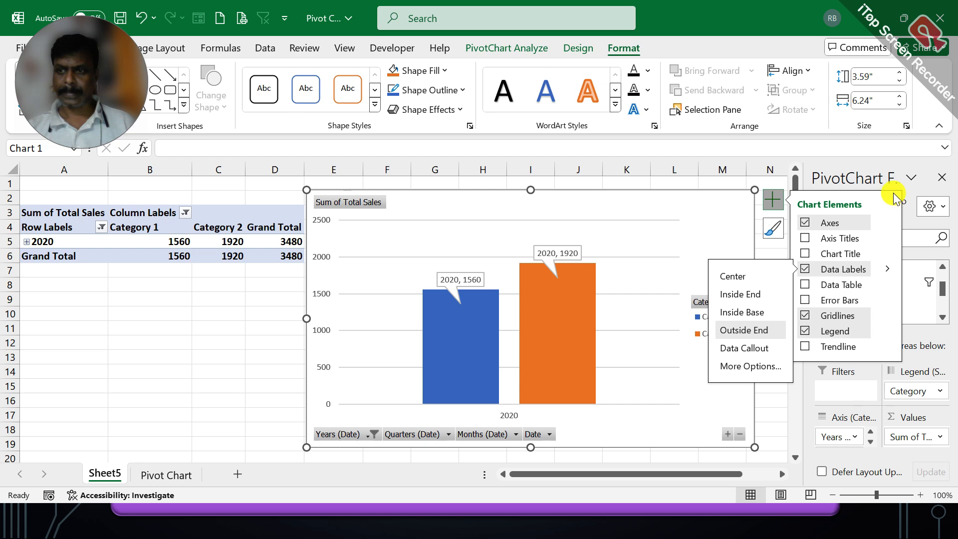
click(780, 205)
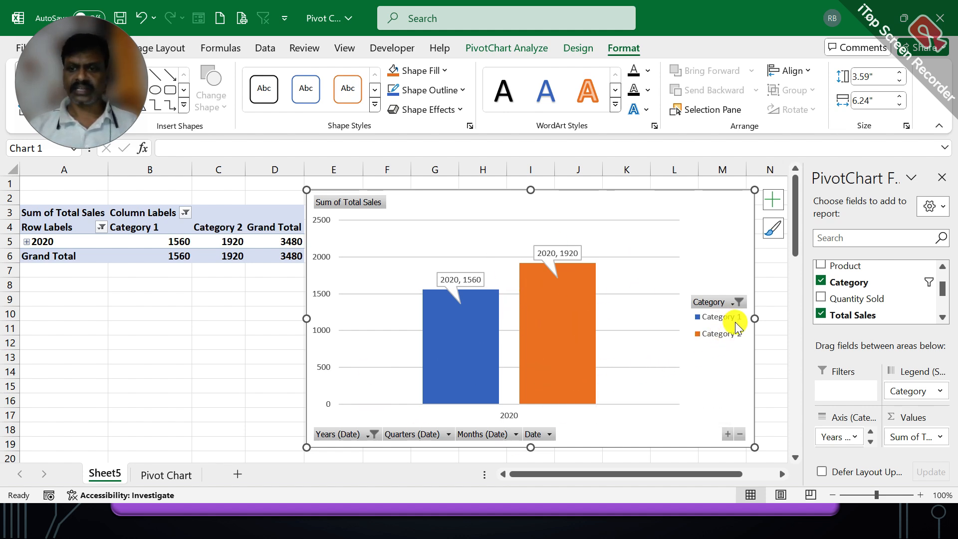
Set the chart's Category filter to show all categories.
click(737, 303)
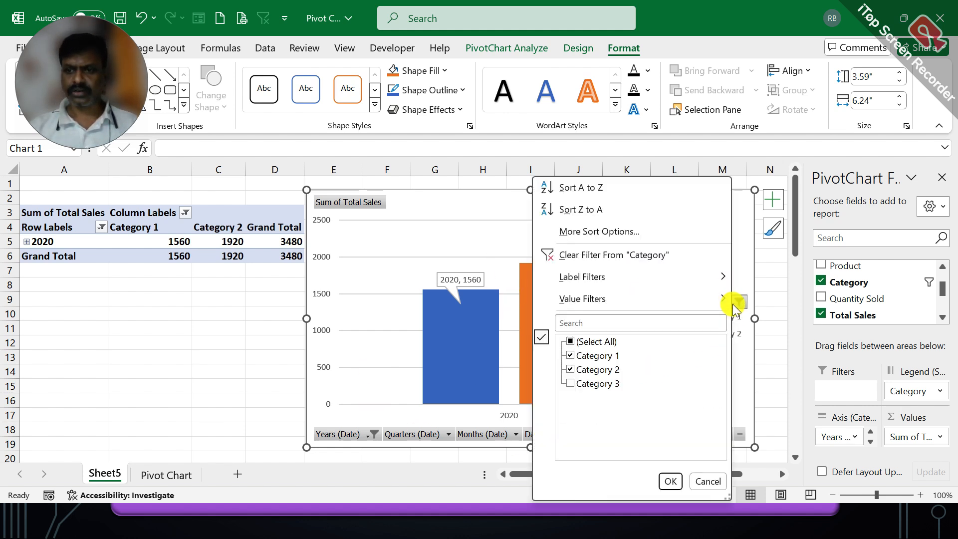
click(577, 343)
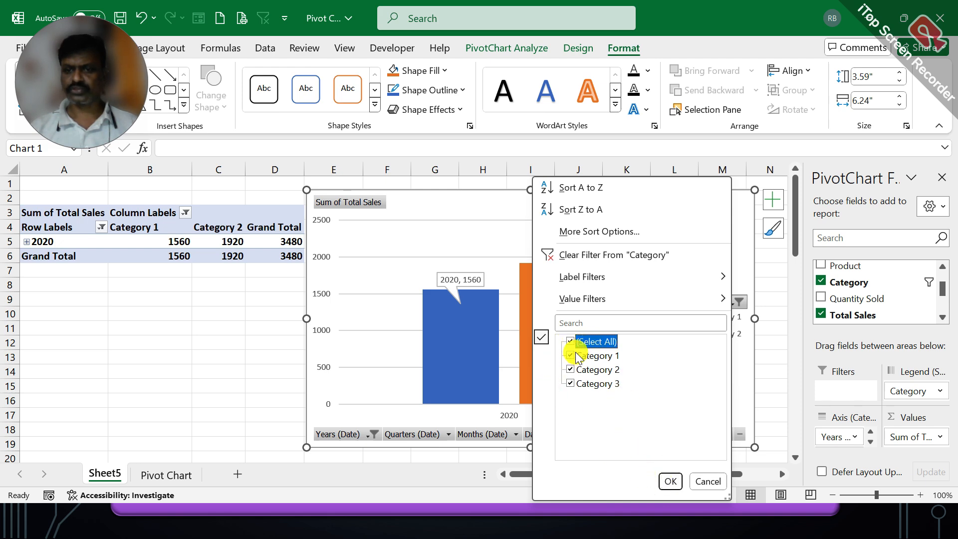
click(671, 481)
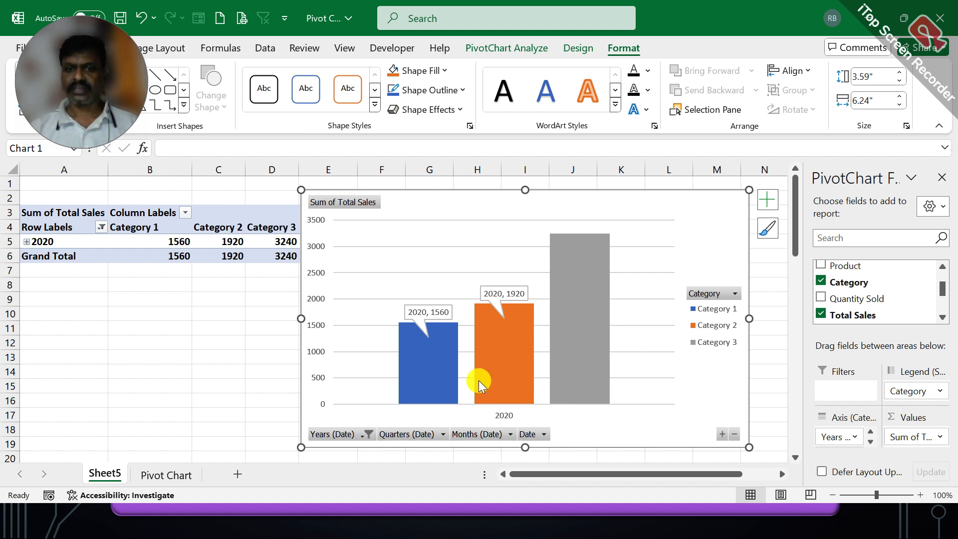
Add a Data Callout label to the chart's Category 3 column as well.
mouse_move(573, 338)
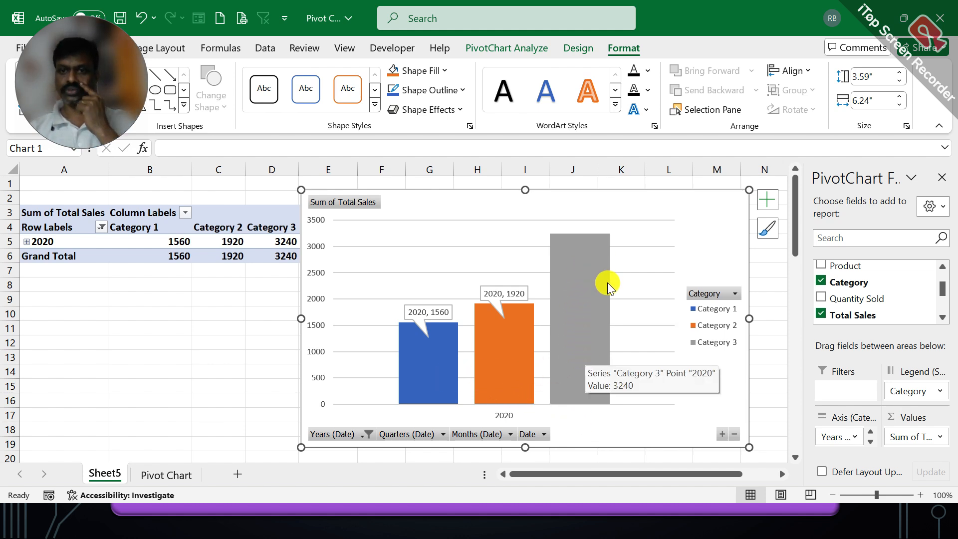
click(598, 257)
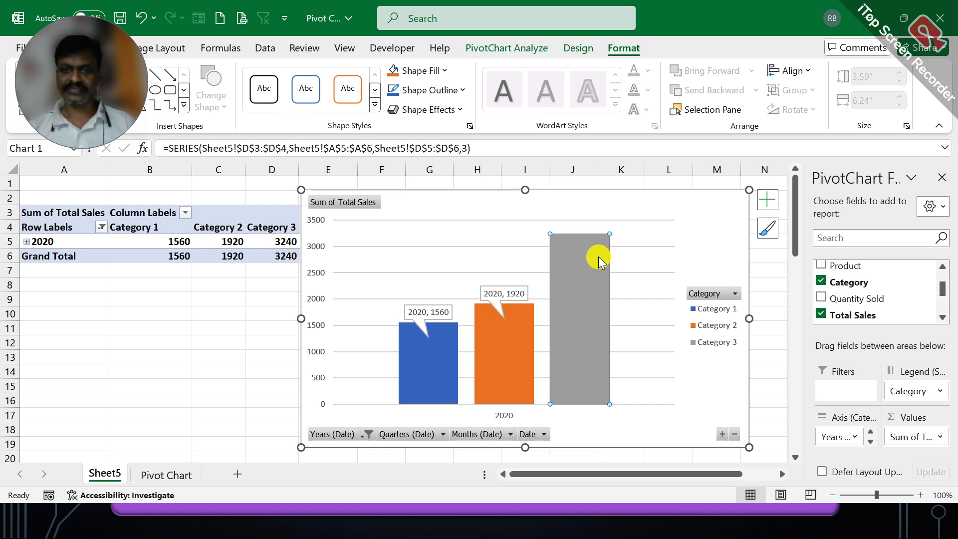
click(686, 225)
click(764, 206)
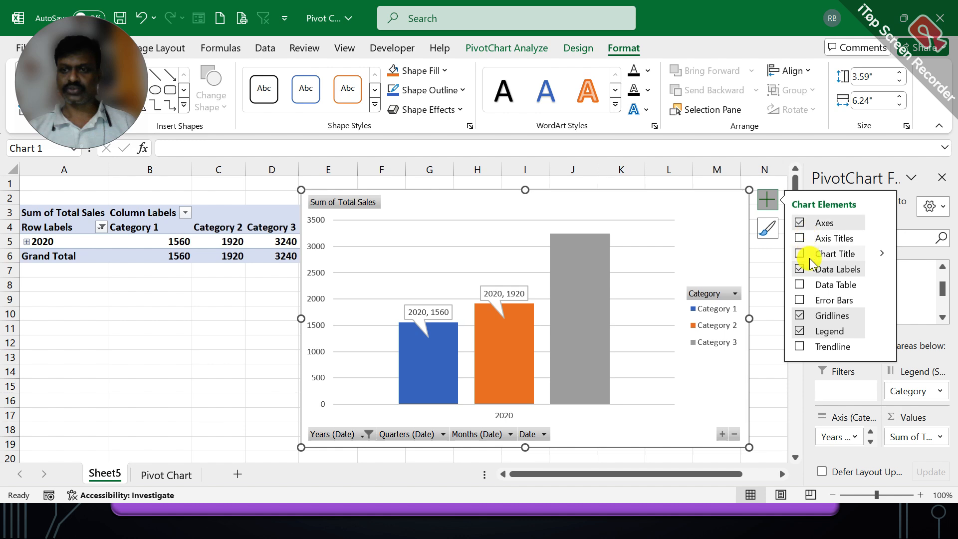
click(881, 270)
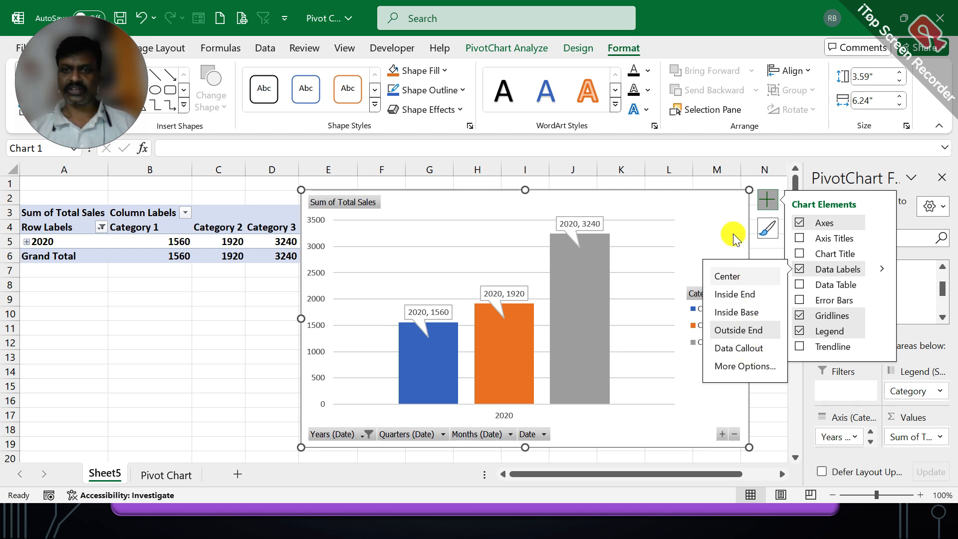
click(767, 199)
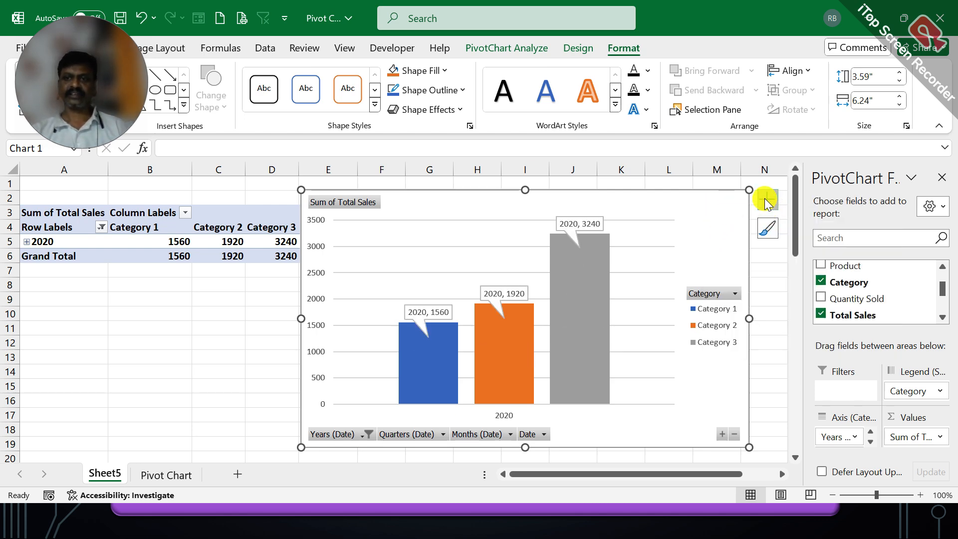
Set the chart's Years (Date) filter to show all years and replace the callout data labels with Outside End labels.
click(362, 436)
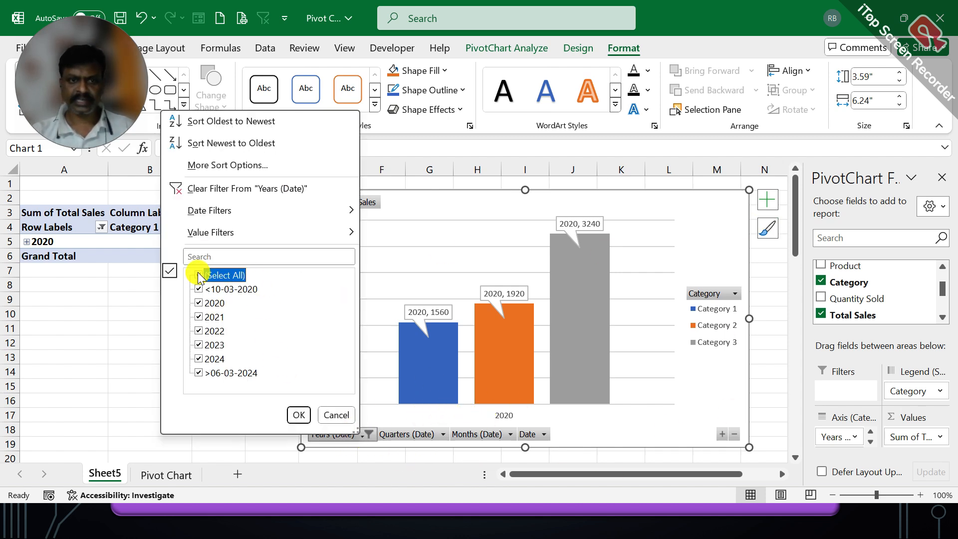
click(298, 414)
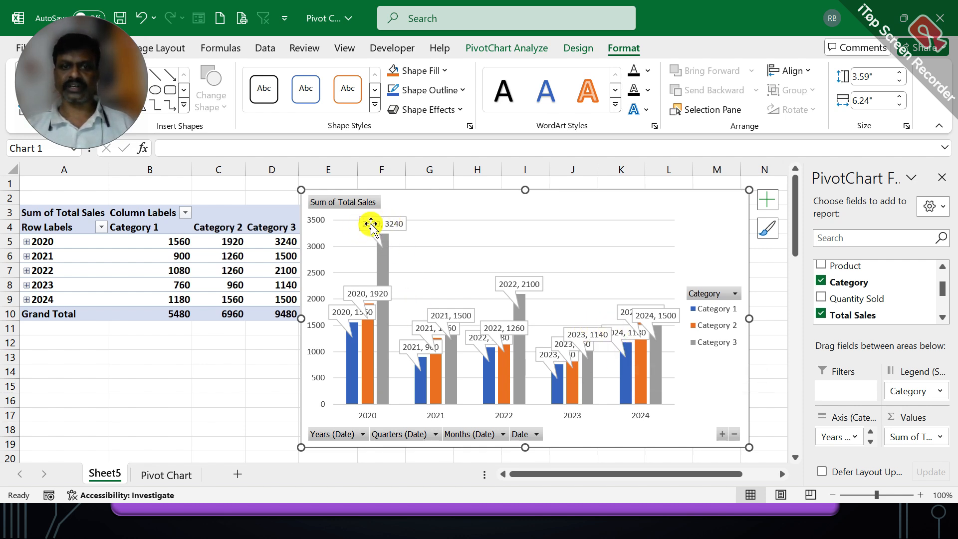
click(767, 202)
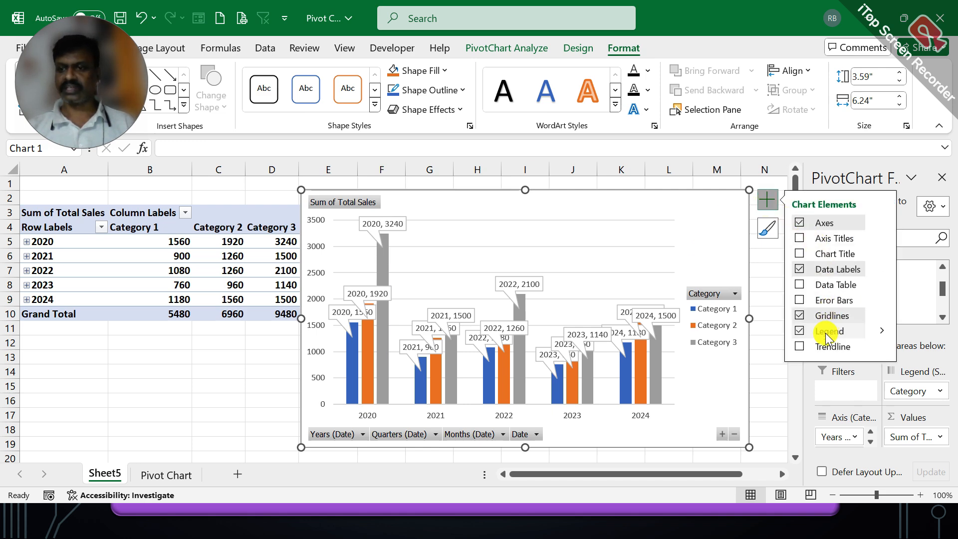
click(851, 270)
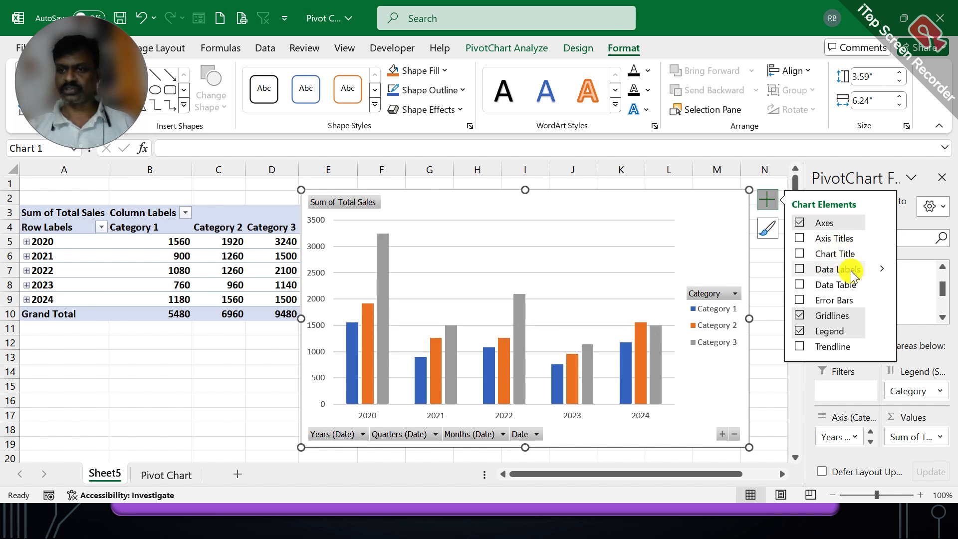
click(880, 269)
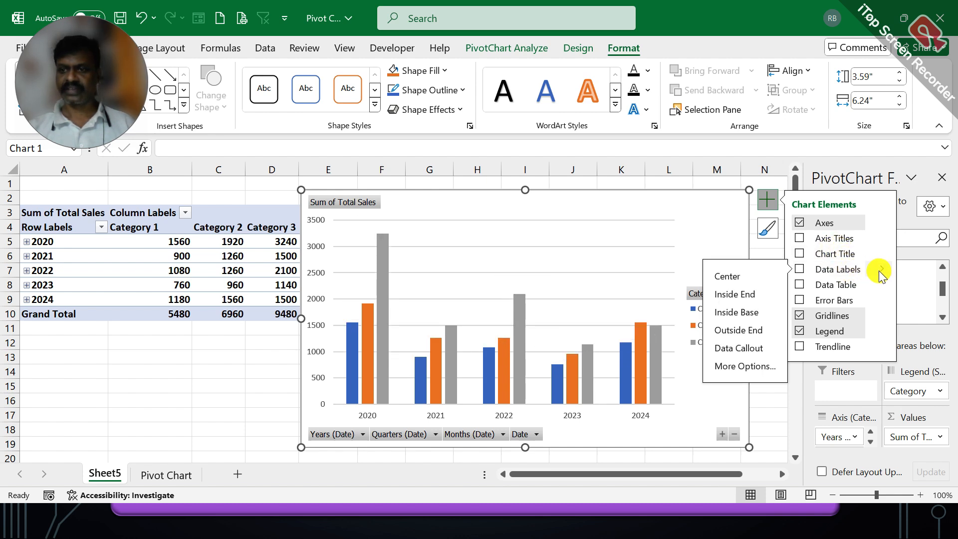
click(746, 330)
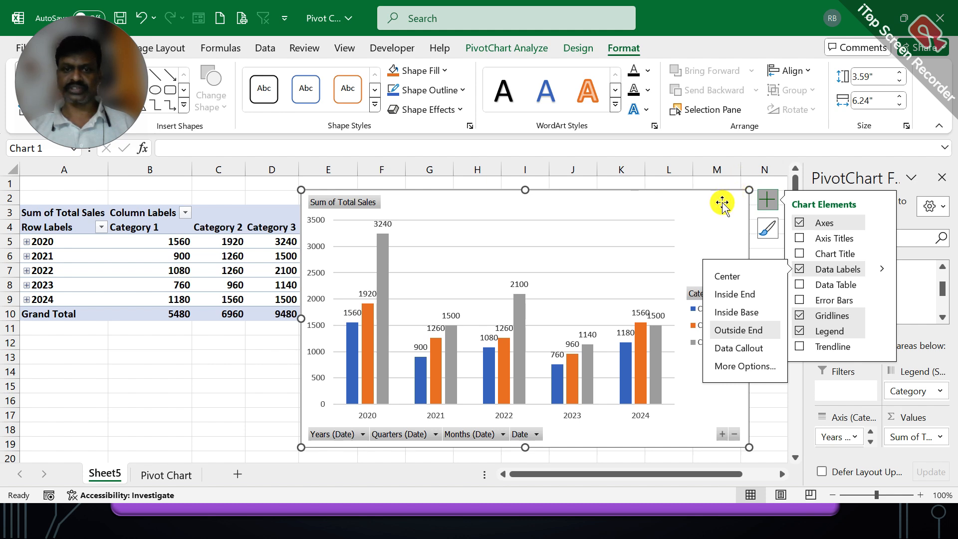
click(767, 200)
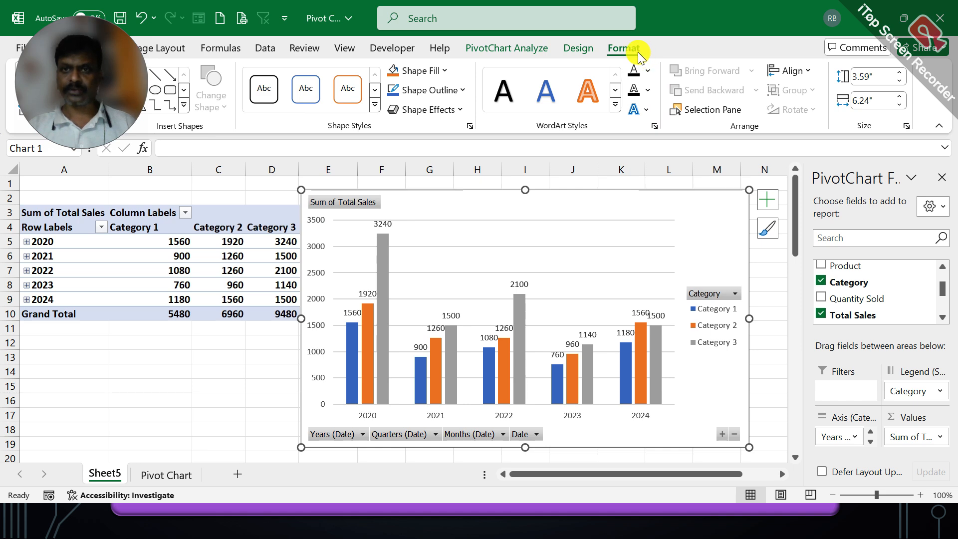
Preview the theme and preset shape styles and the WordArt text styles on the chart without applying any.
click(375, 104)
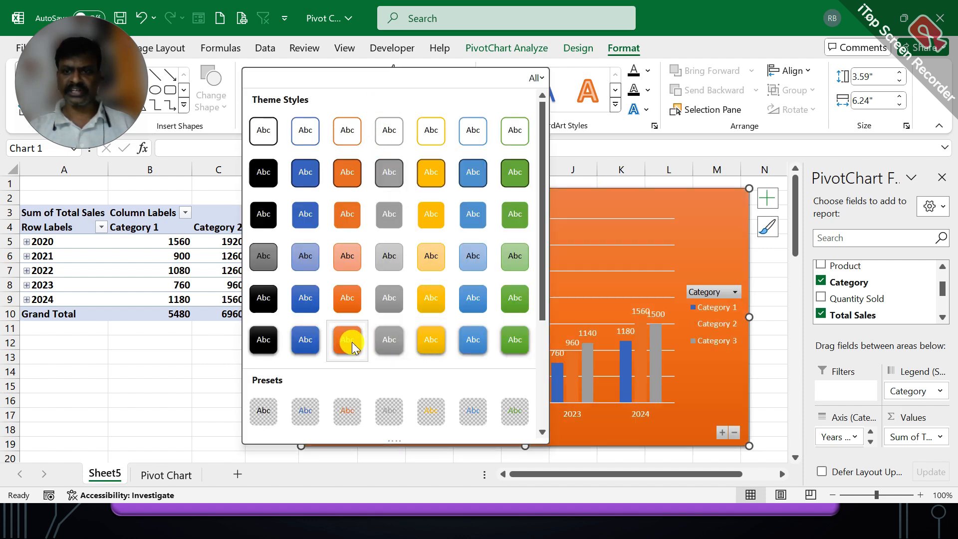
scroll(504, 348, down, 4)
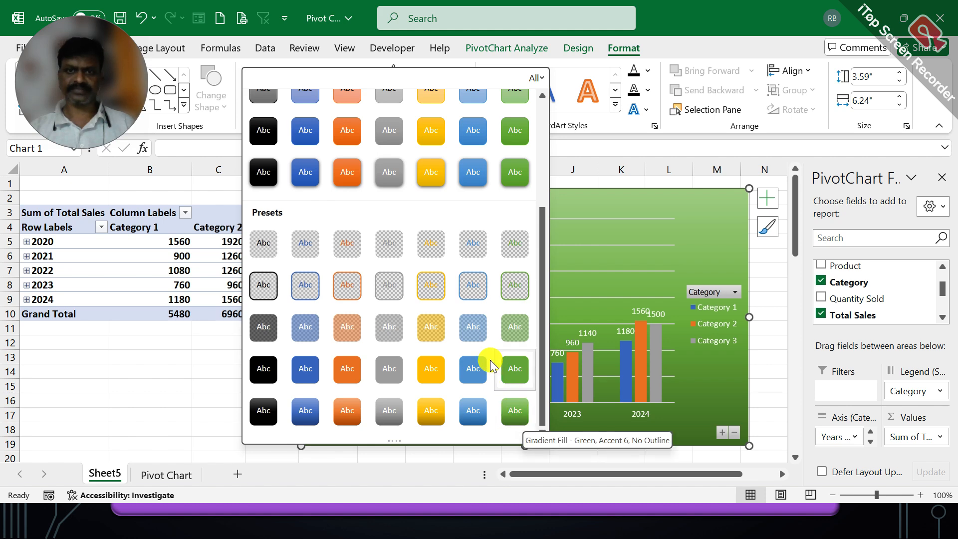
scroll(496, 368, up, 4)
scroll(404, 331, down, 4)
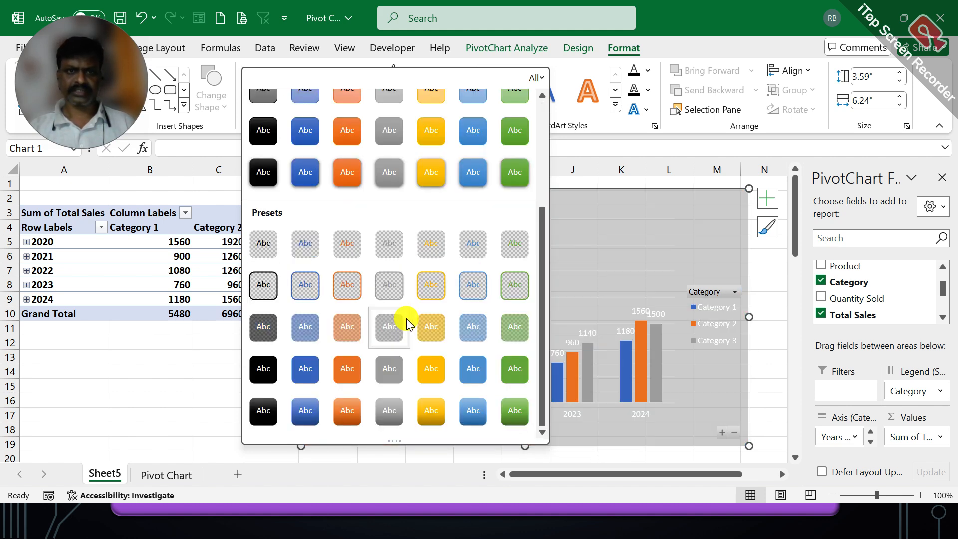
click(676, 17)
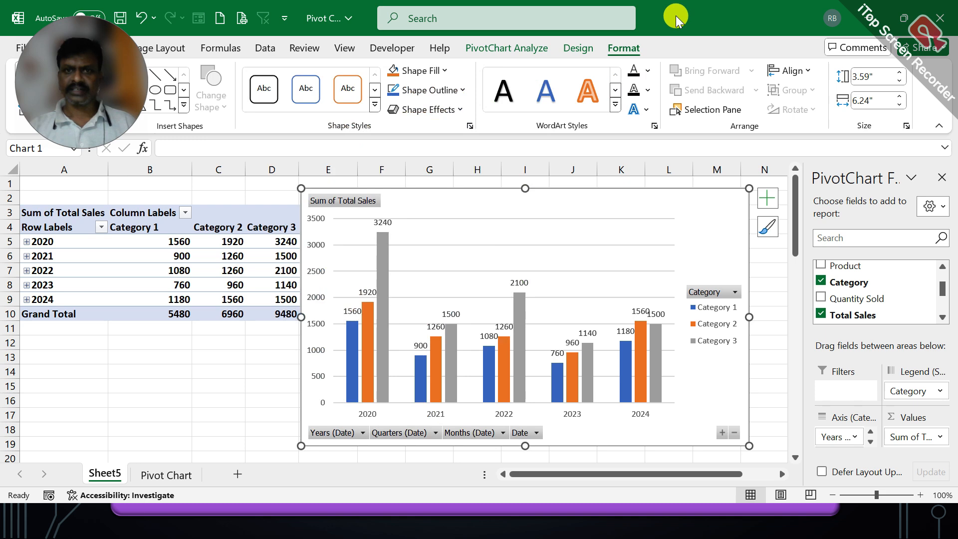
click(614, 104)
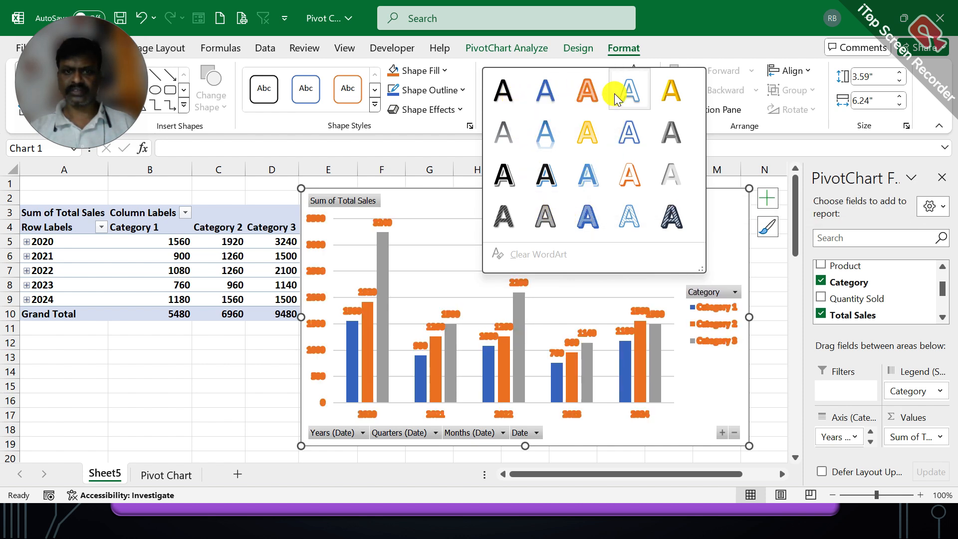
click(731, 214)
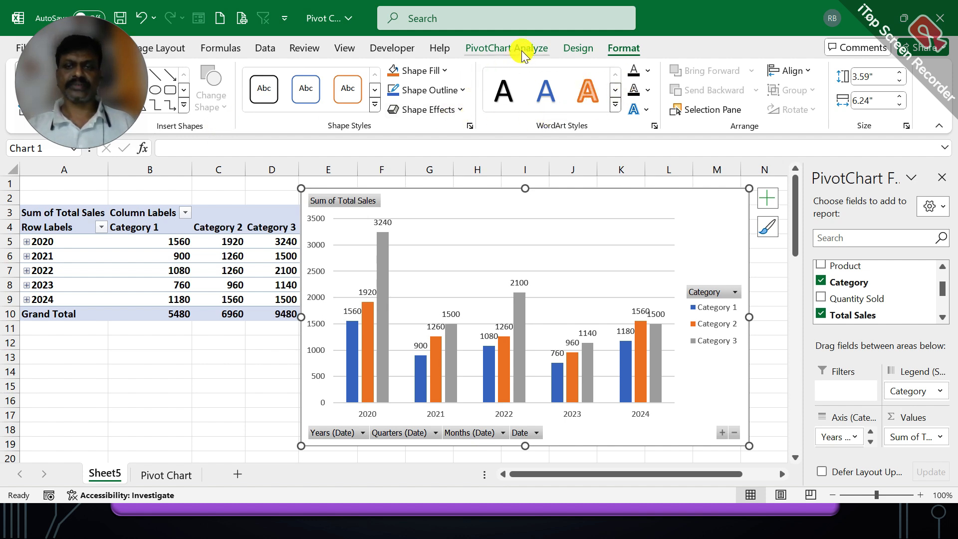
Try the last style of the chart styles gallery on the PivotChart and undo it.
click(578, 49)
drag(110, 65, 102, 209)
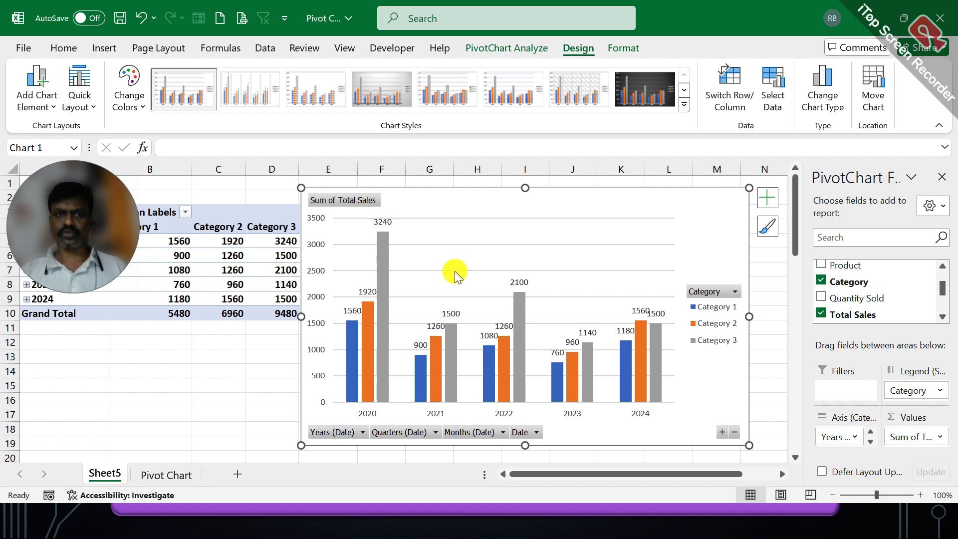
click(684, 103)
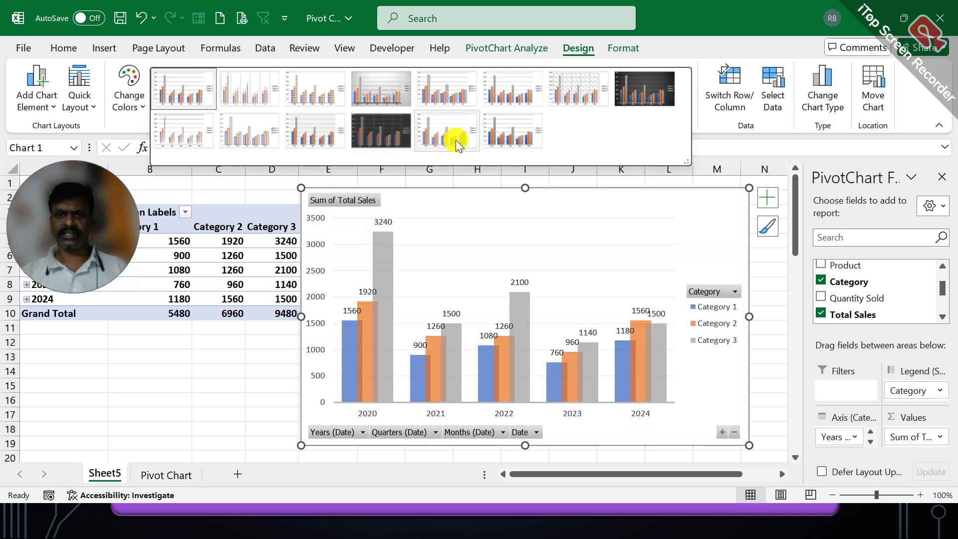
click(510, 140)
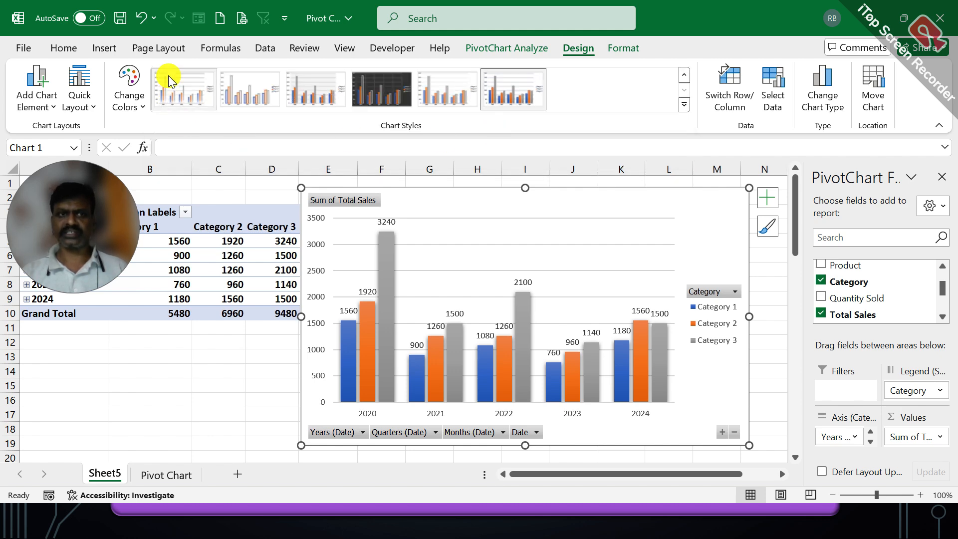
click(135, 19)
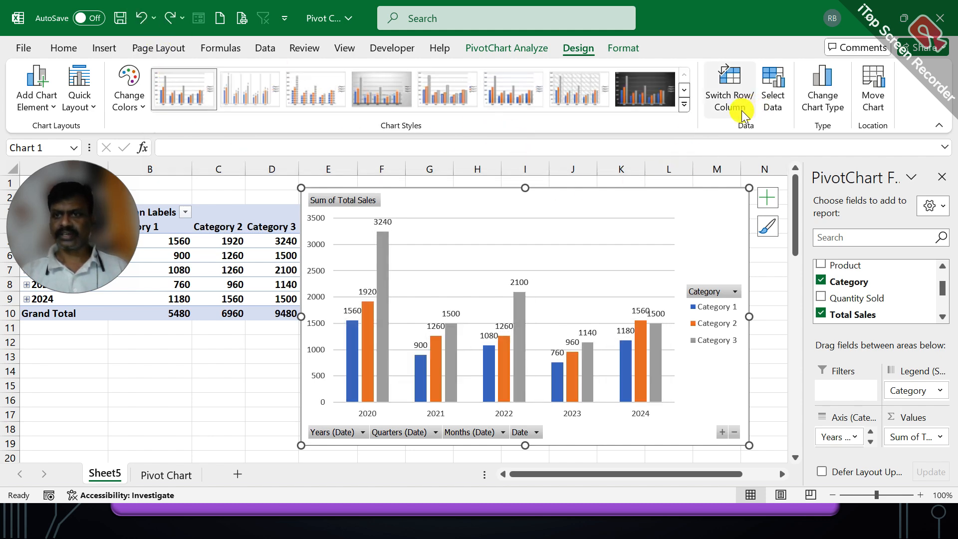
Change the PivotChart's type from column to Clustered Bar.
click(838, 93)
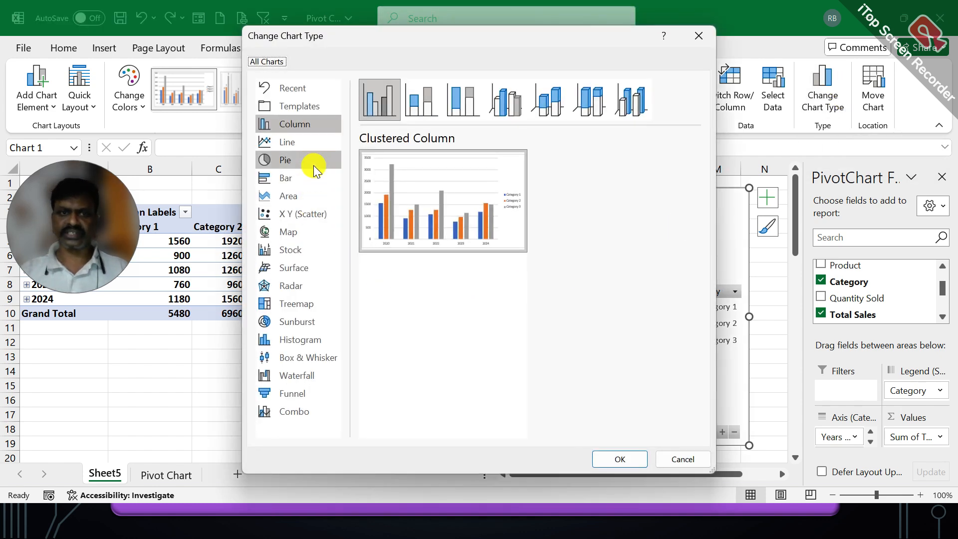
click(291, 179)
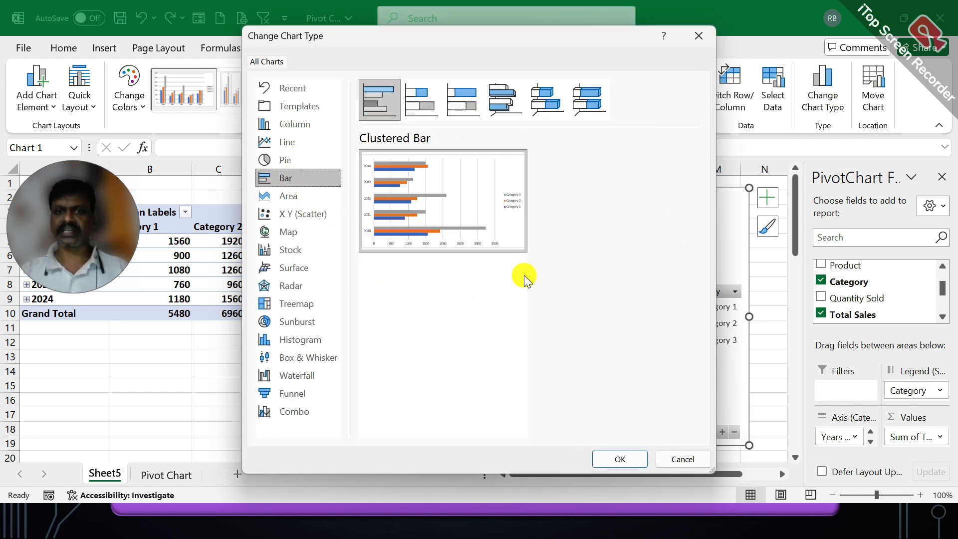
click(633, 459)
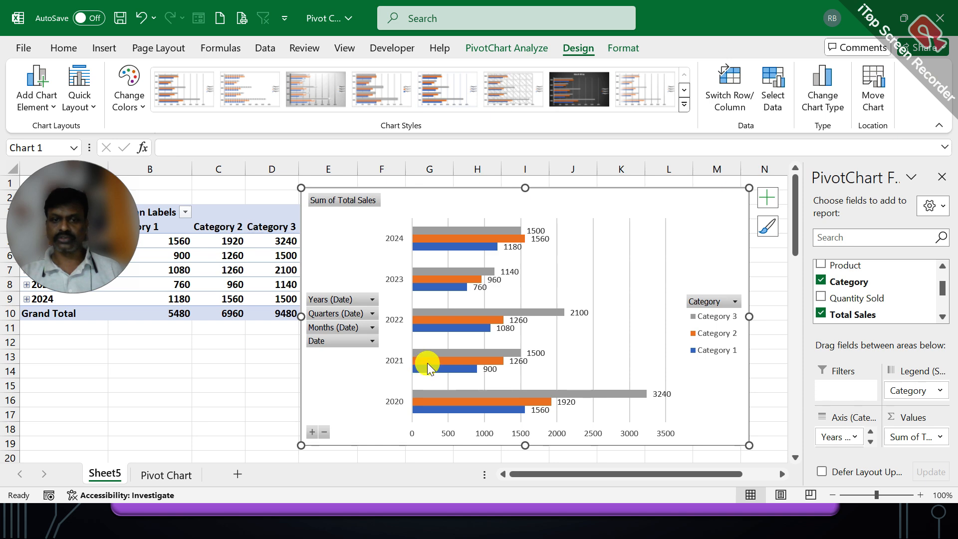
Move the bar chart to a new sheet named Chart1.
click(880, 100)
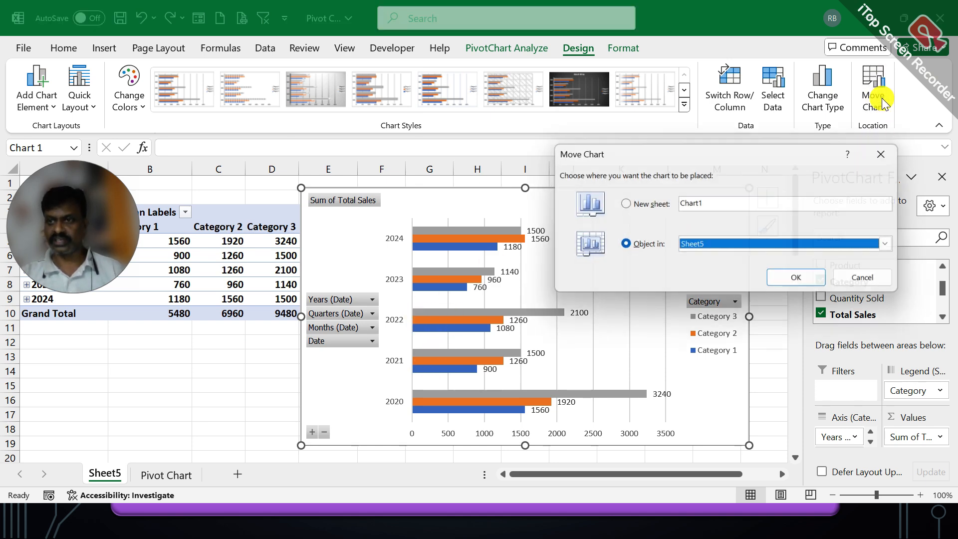
click(638, 209)
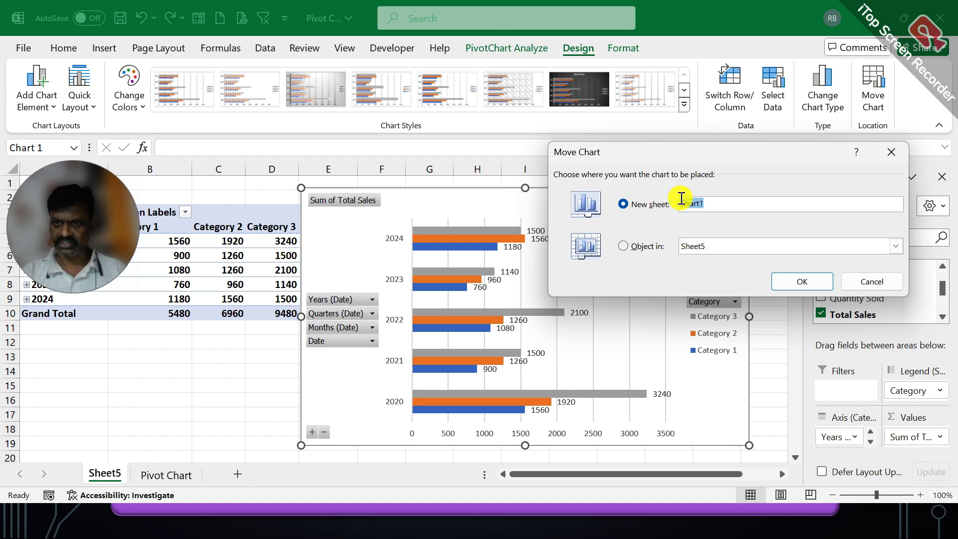
click(794, 283)
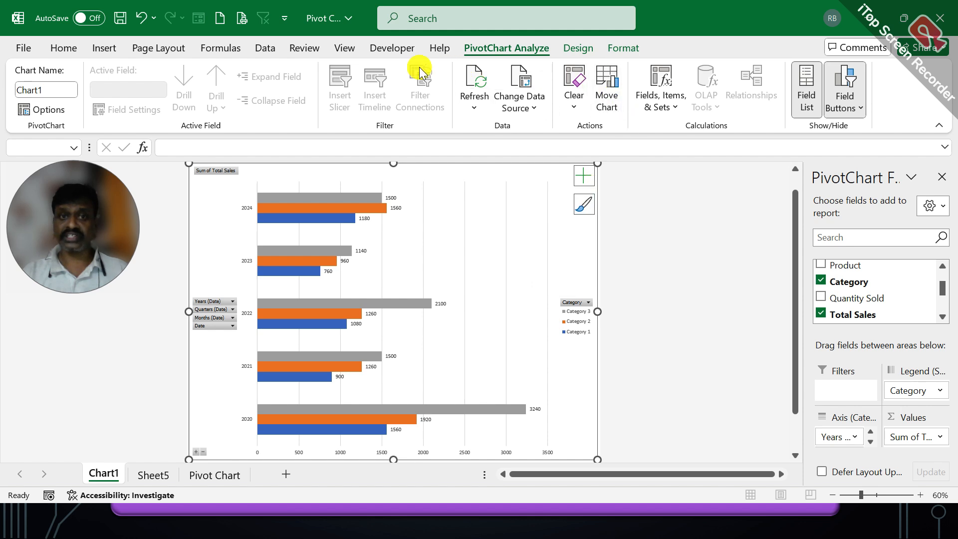
View the Chart1 sheet in full screen with the chart deselected, and return to the normal window.
click(348, 53)
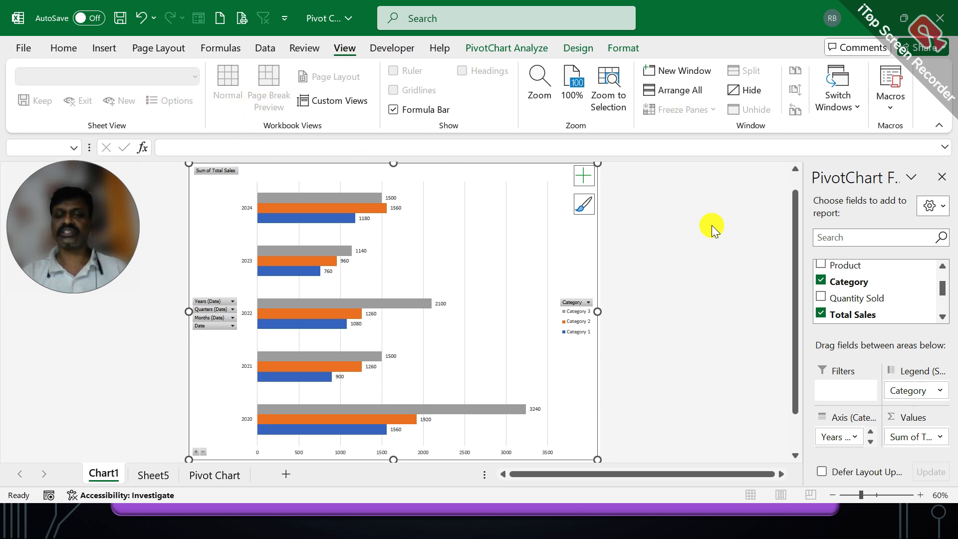
key(alt)
key(v)
key(u)
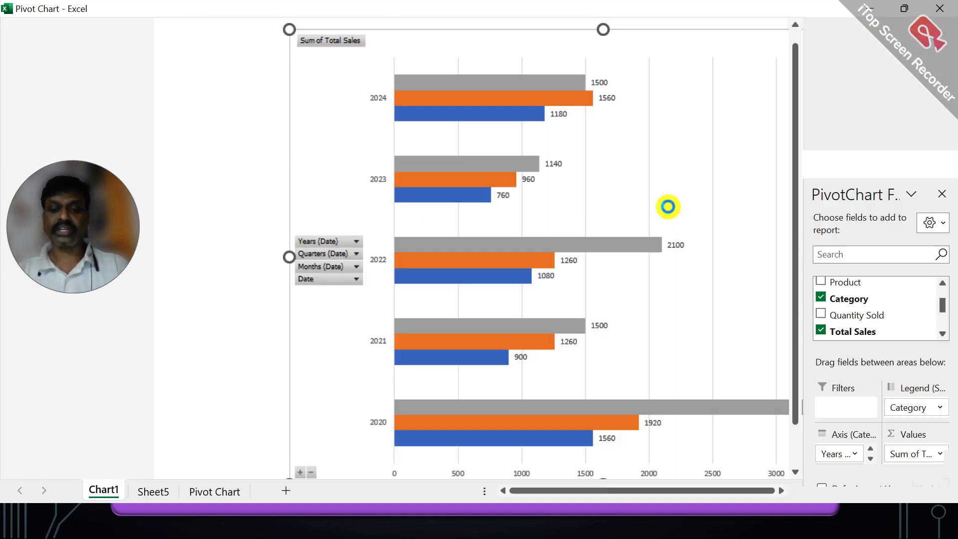
click(673, 212)
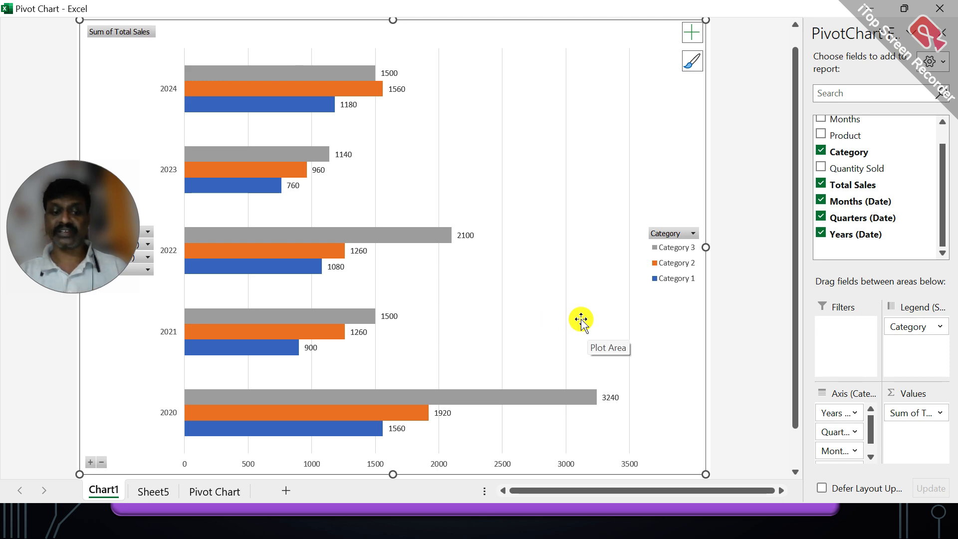
key(Escape)
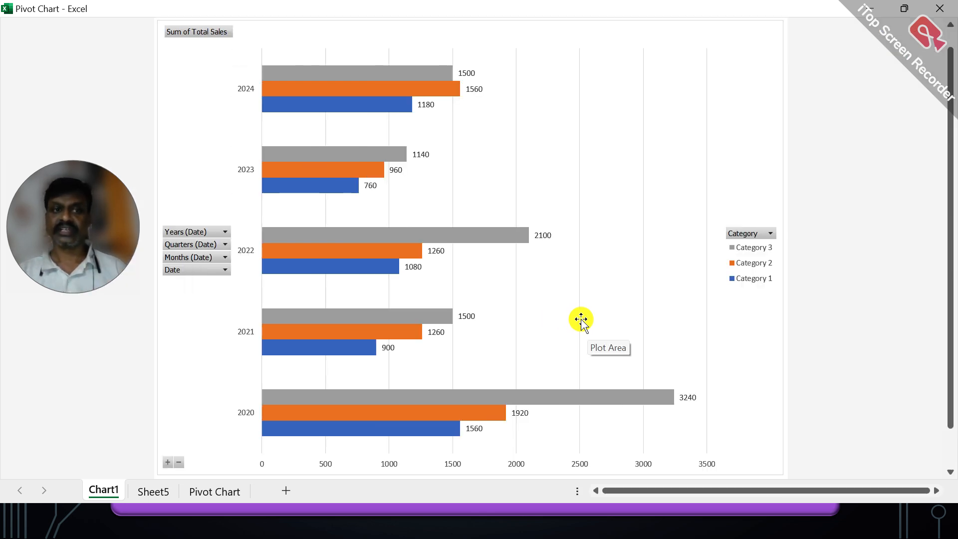
key(Escape)
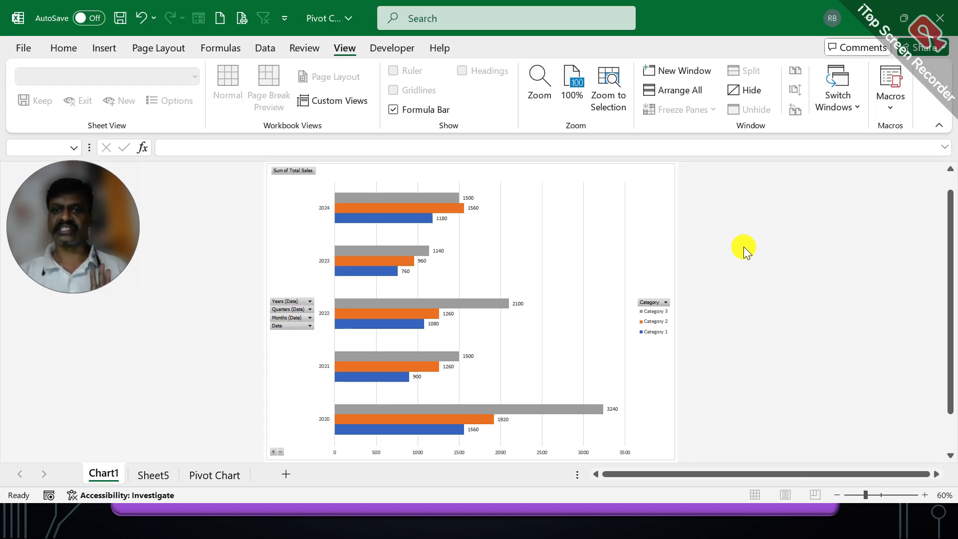
Review the source data on the Pivot Chart sheet and the PivotTable on Sheet5.
click(201, 474)
click(179, 327)
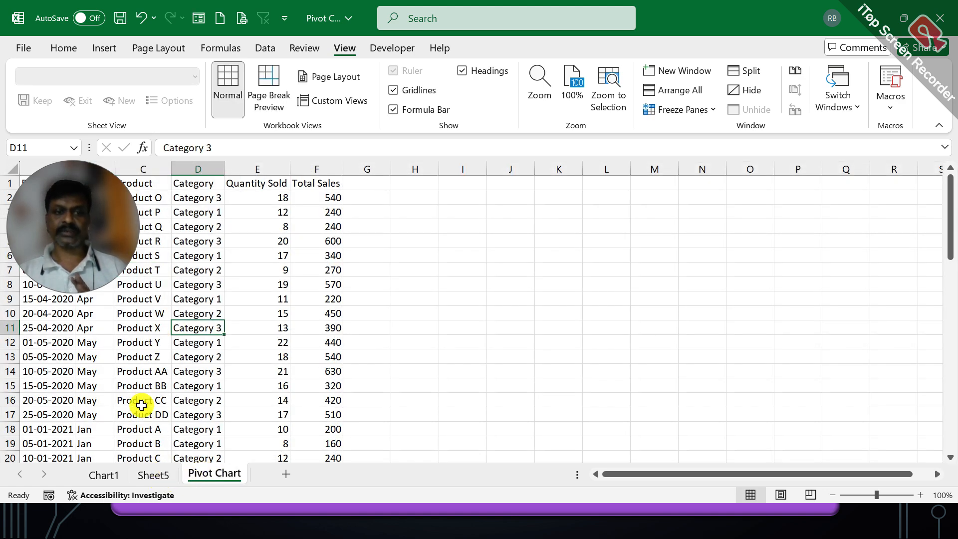
click(148, 480)
click(324, 270)
drag(72, 241, 744, 109)
click(287, 270)
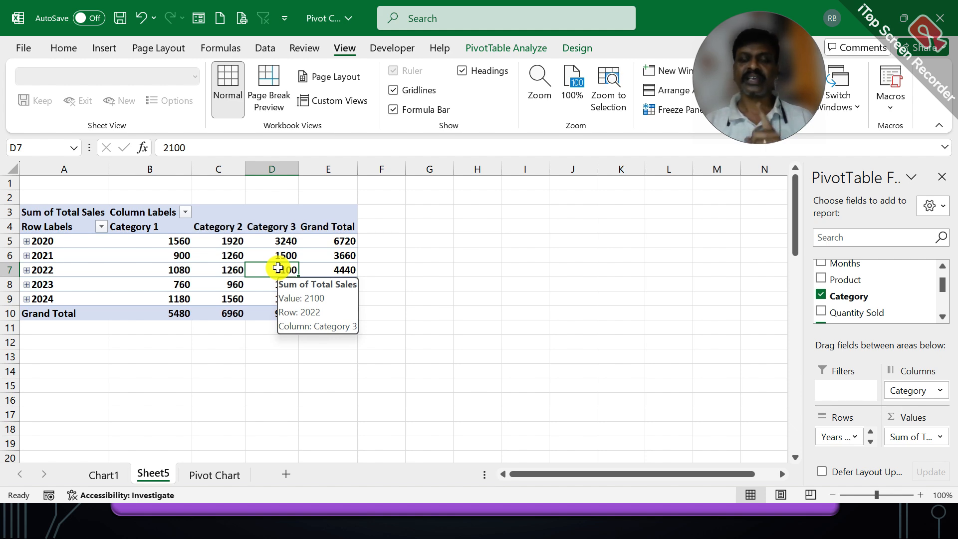
Switch to the PowerPoint slide show with the closing "Subscribe, Share and Watch Full Video" slide.
key(alt+Tab)
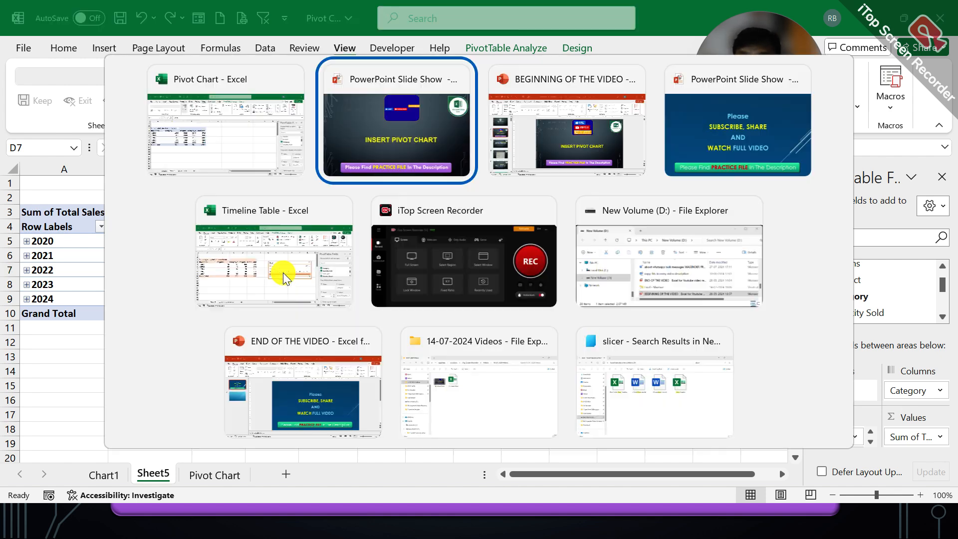
key(alt+Tab)
key(alt+Tab)
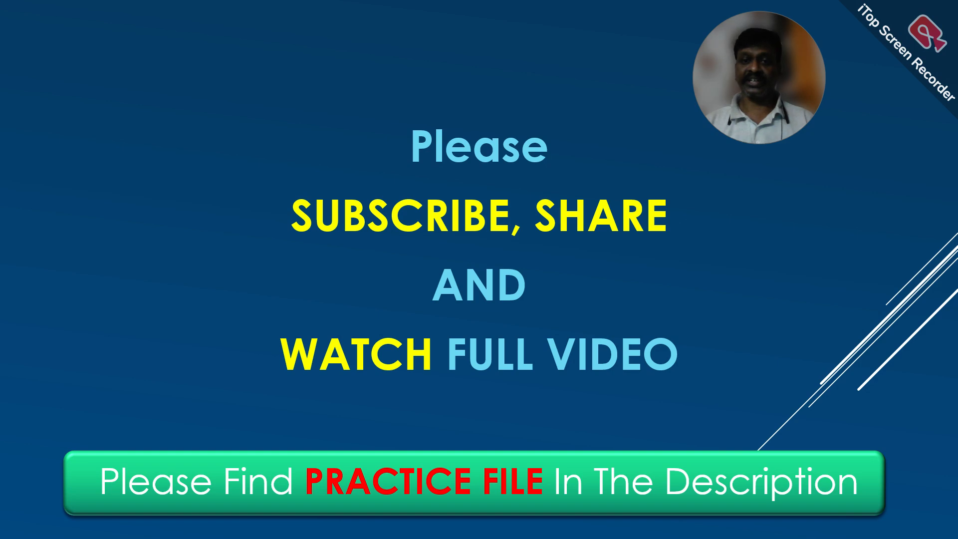